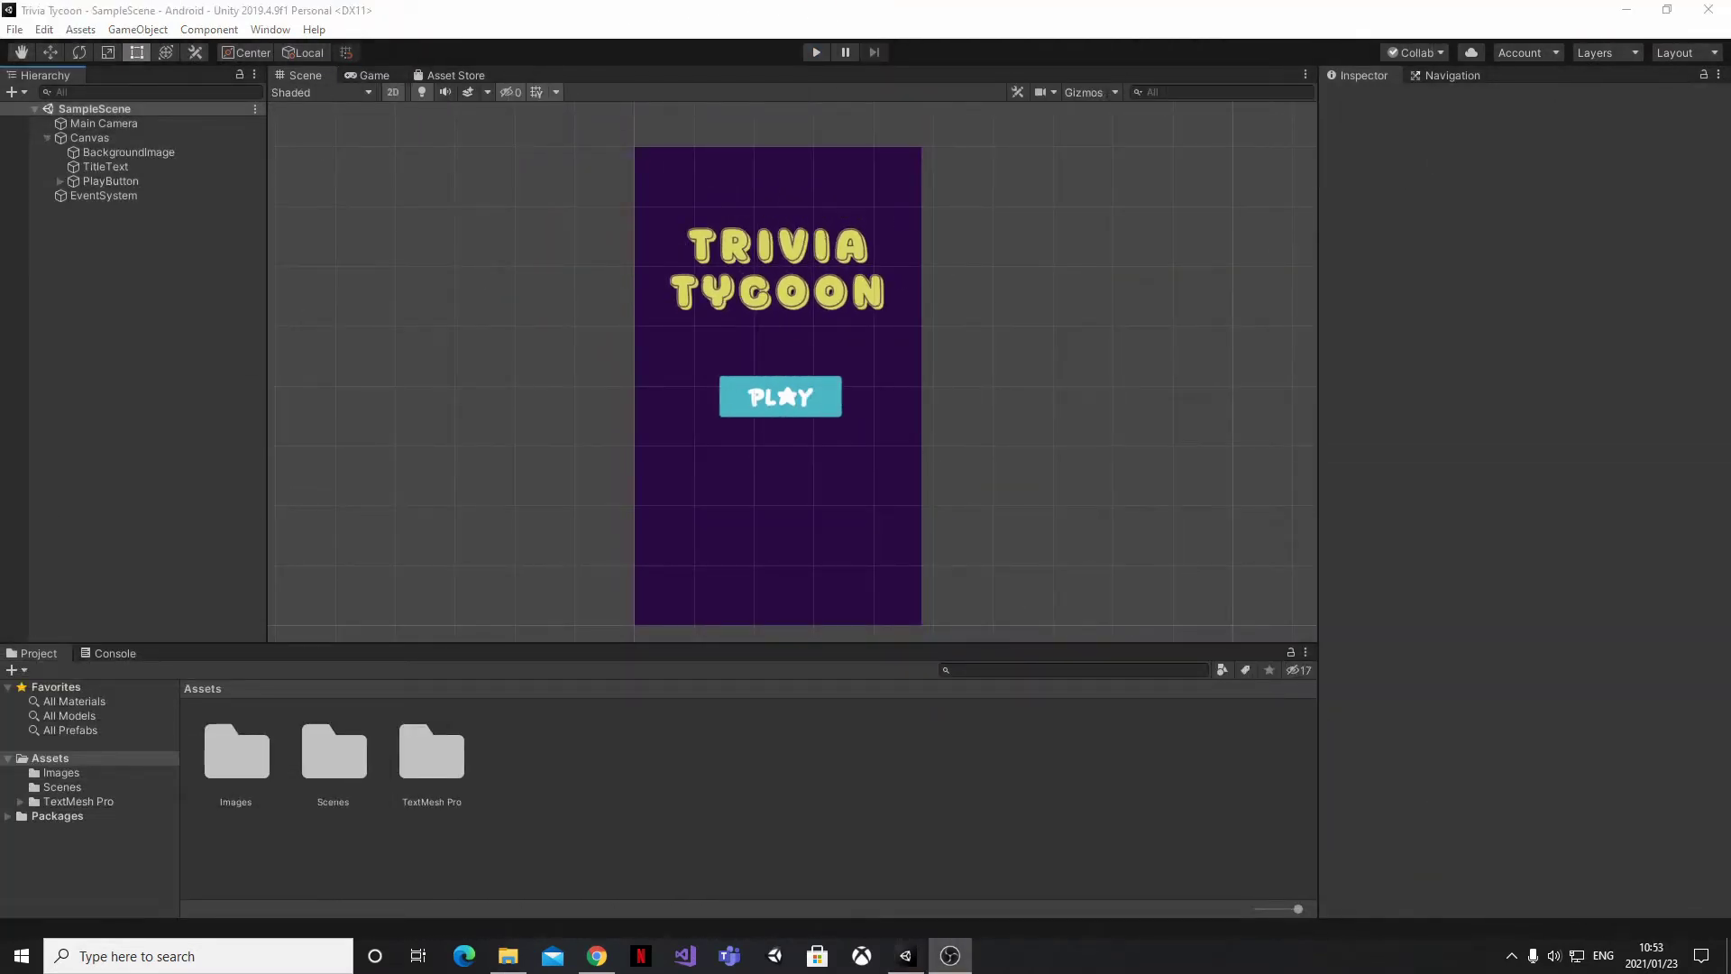
Switch to Unity, open the Animation window and dock it beside the Console.
key("alt+Tab")
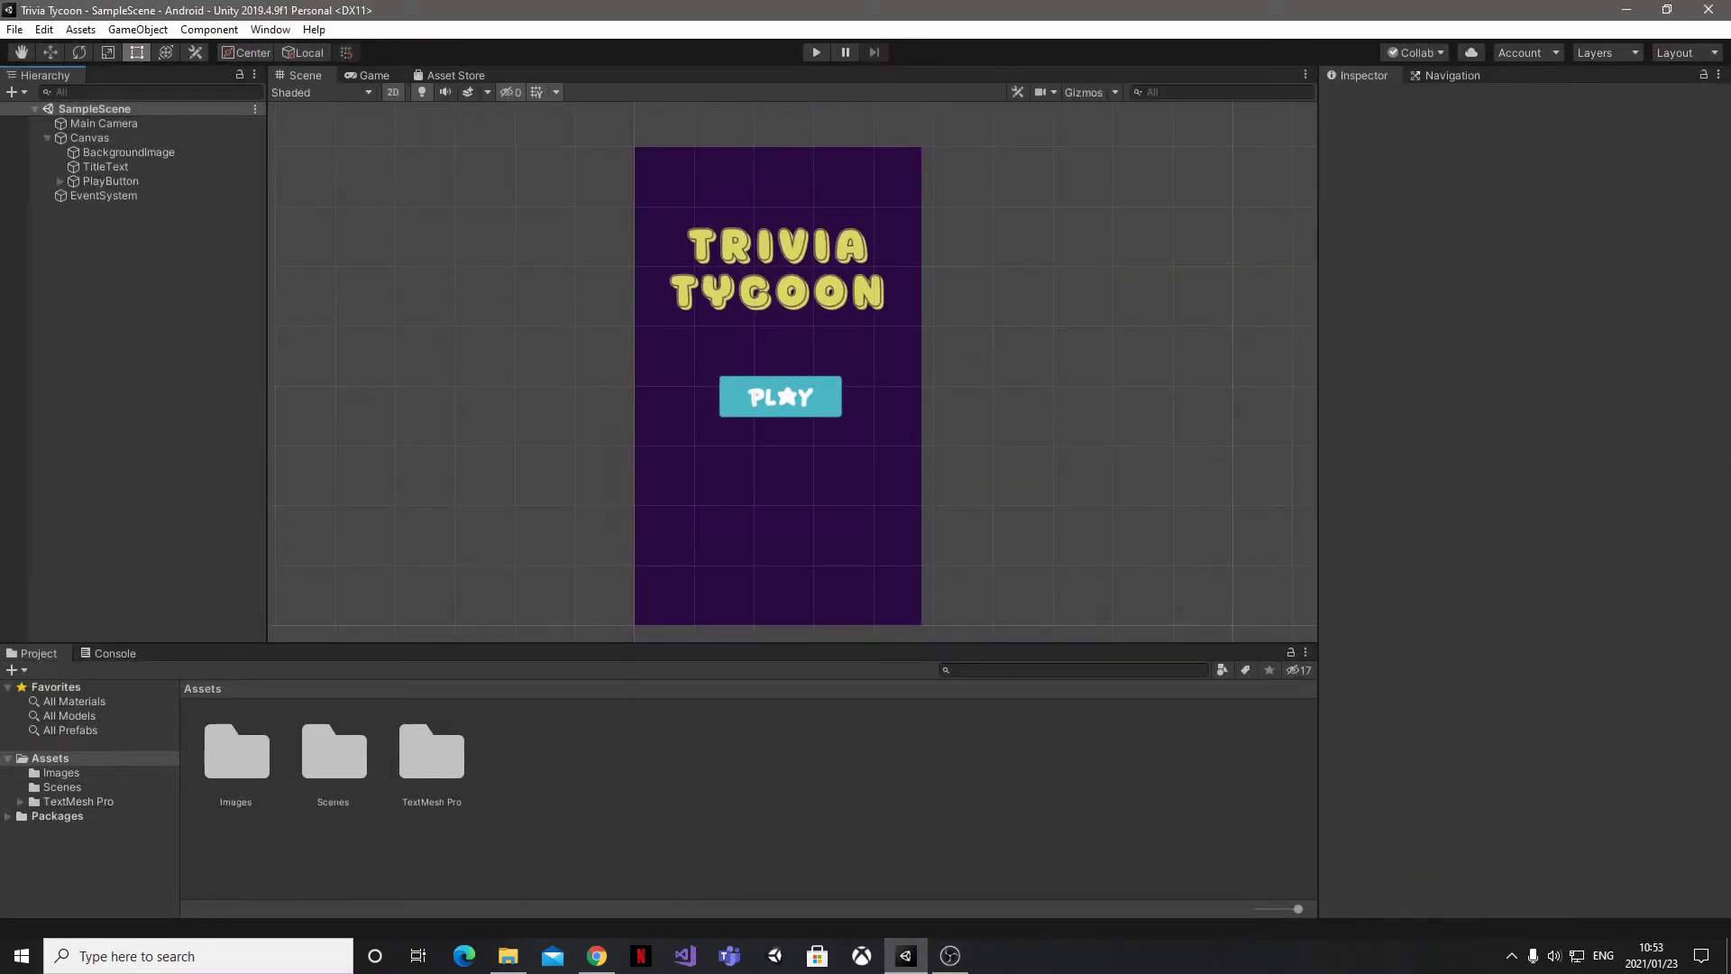
left_click(270, 29)
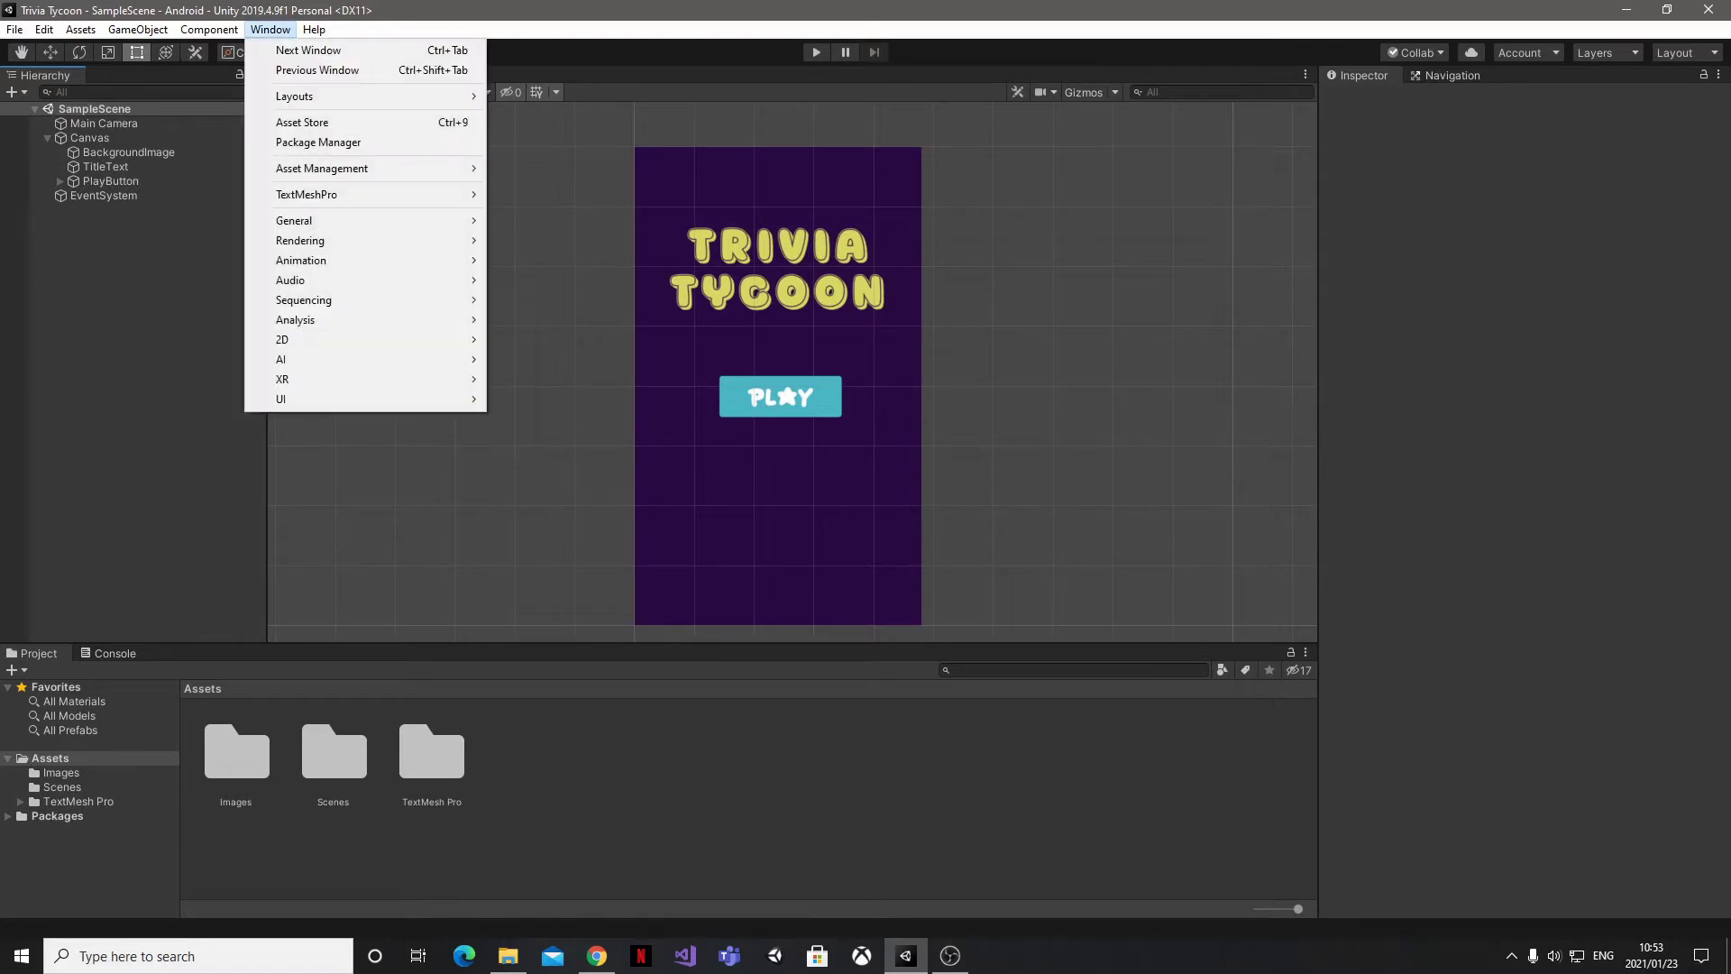
mouse_move(316, 260)
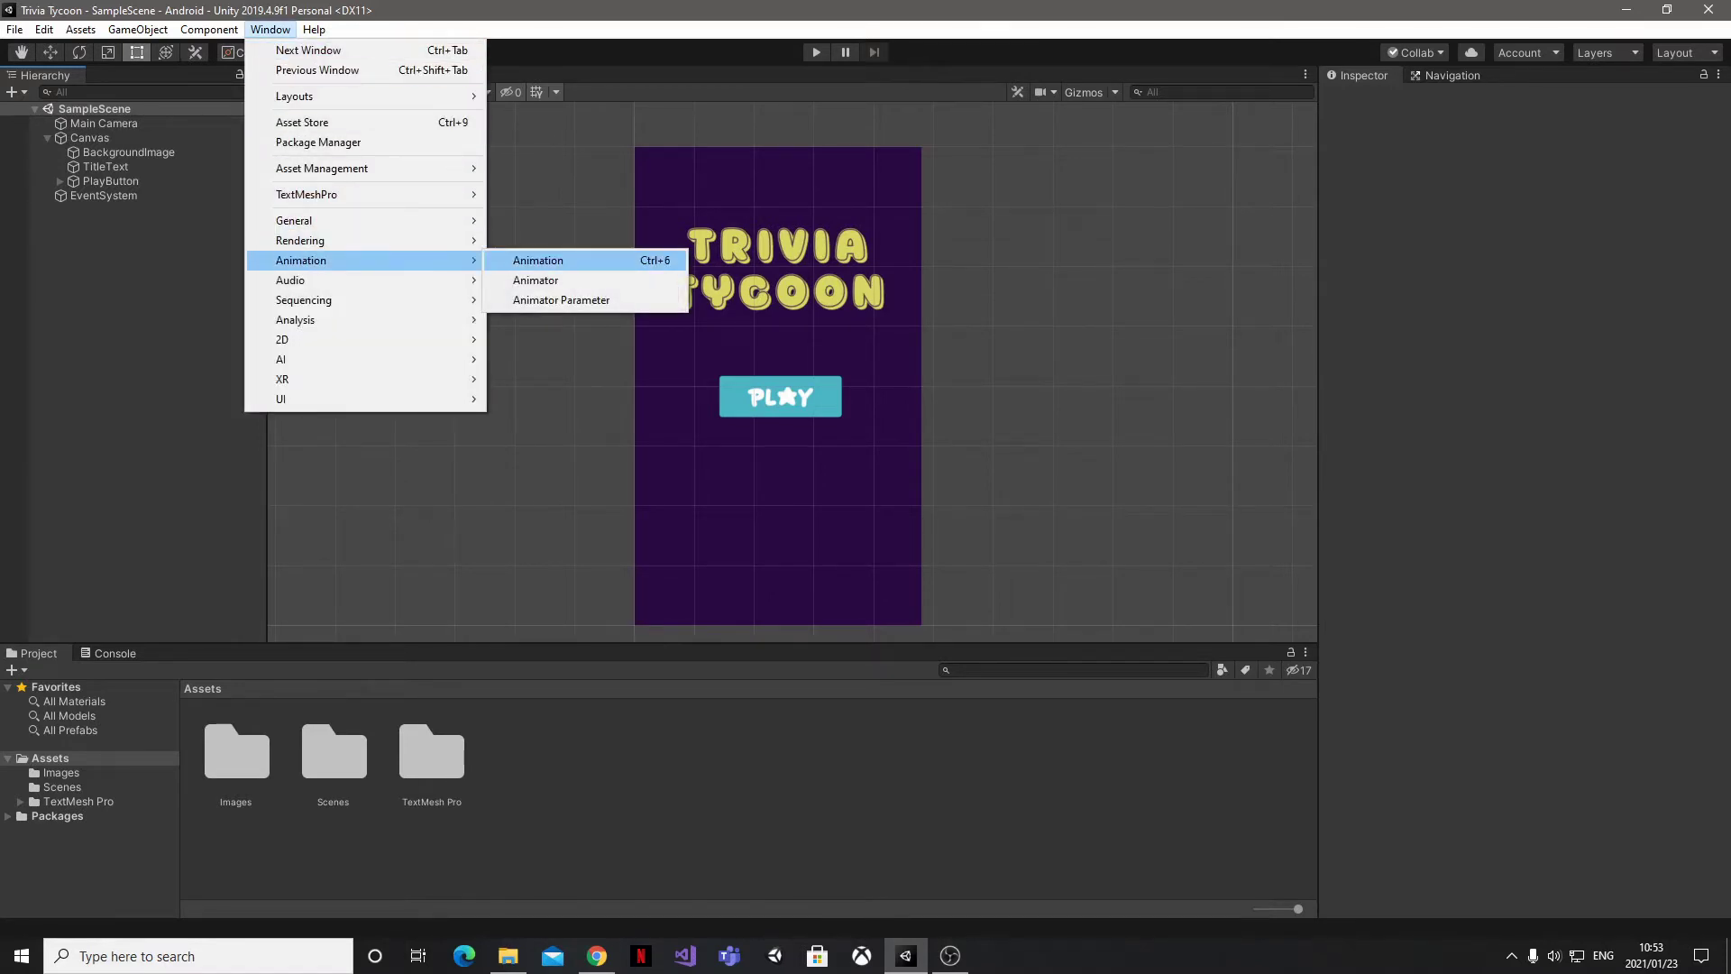
left_click(538, 260)
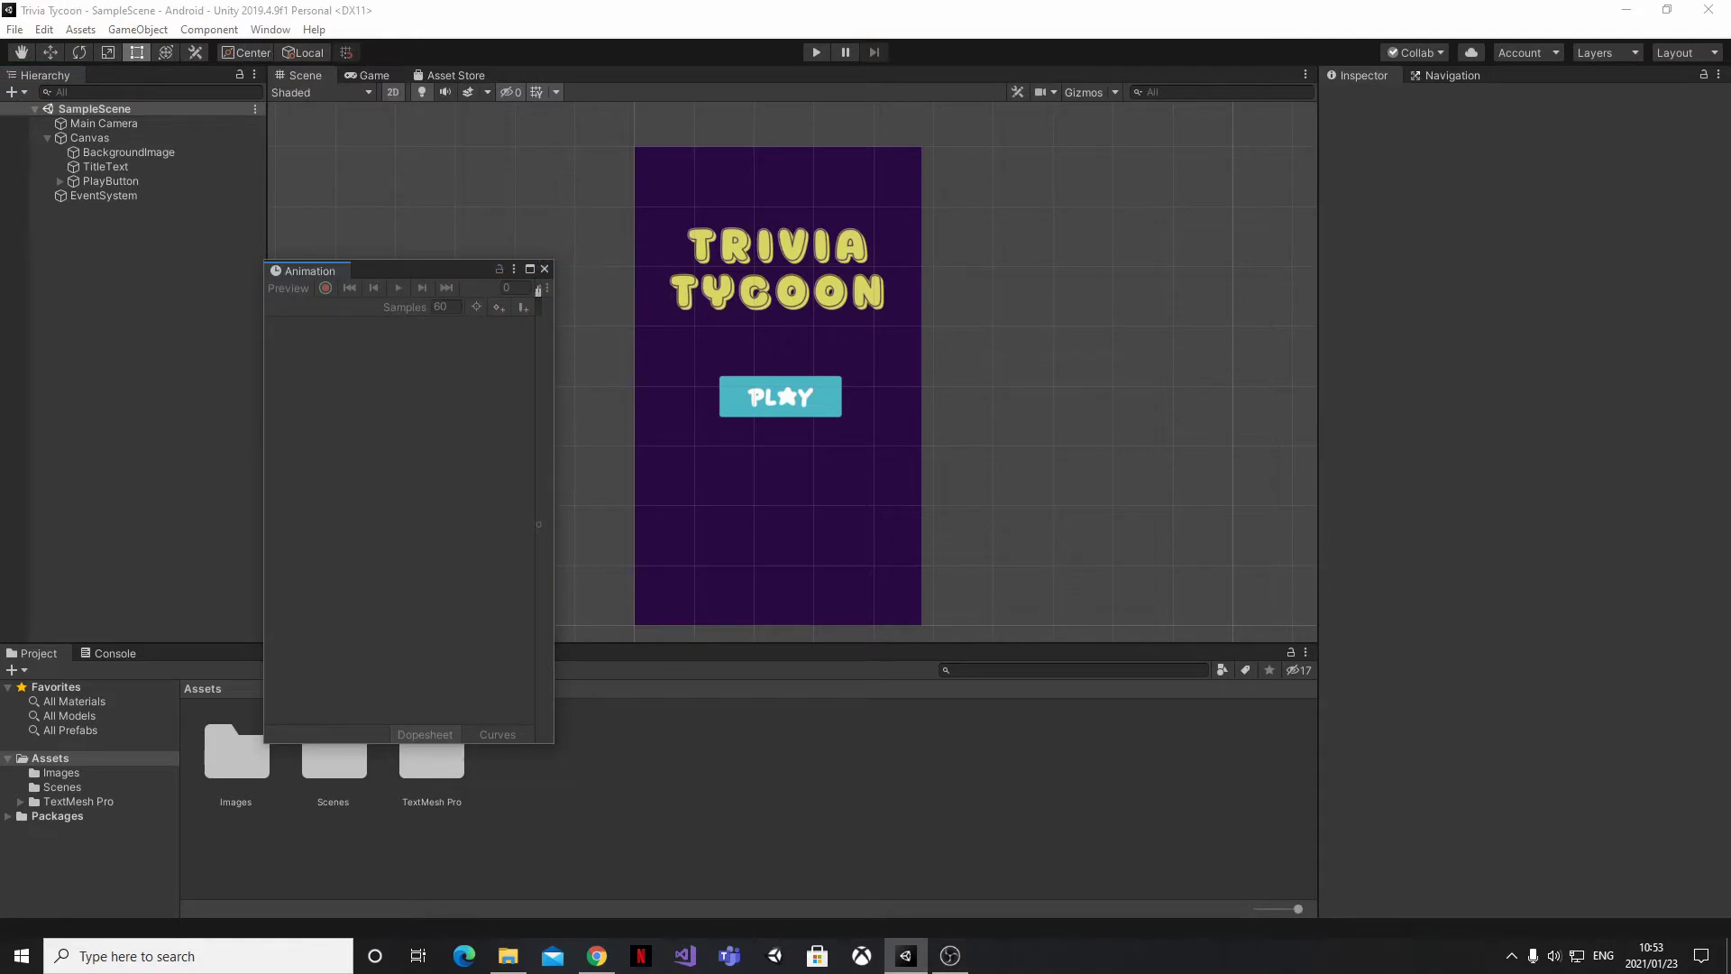
left_click_drag(309, 270, 194, 653)
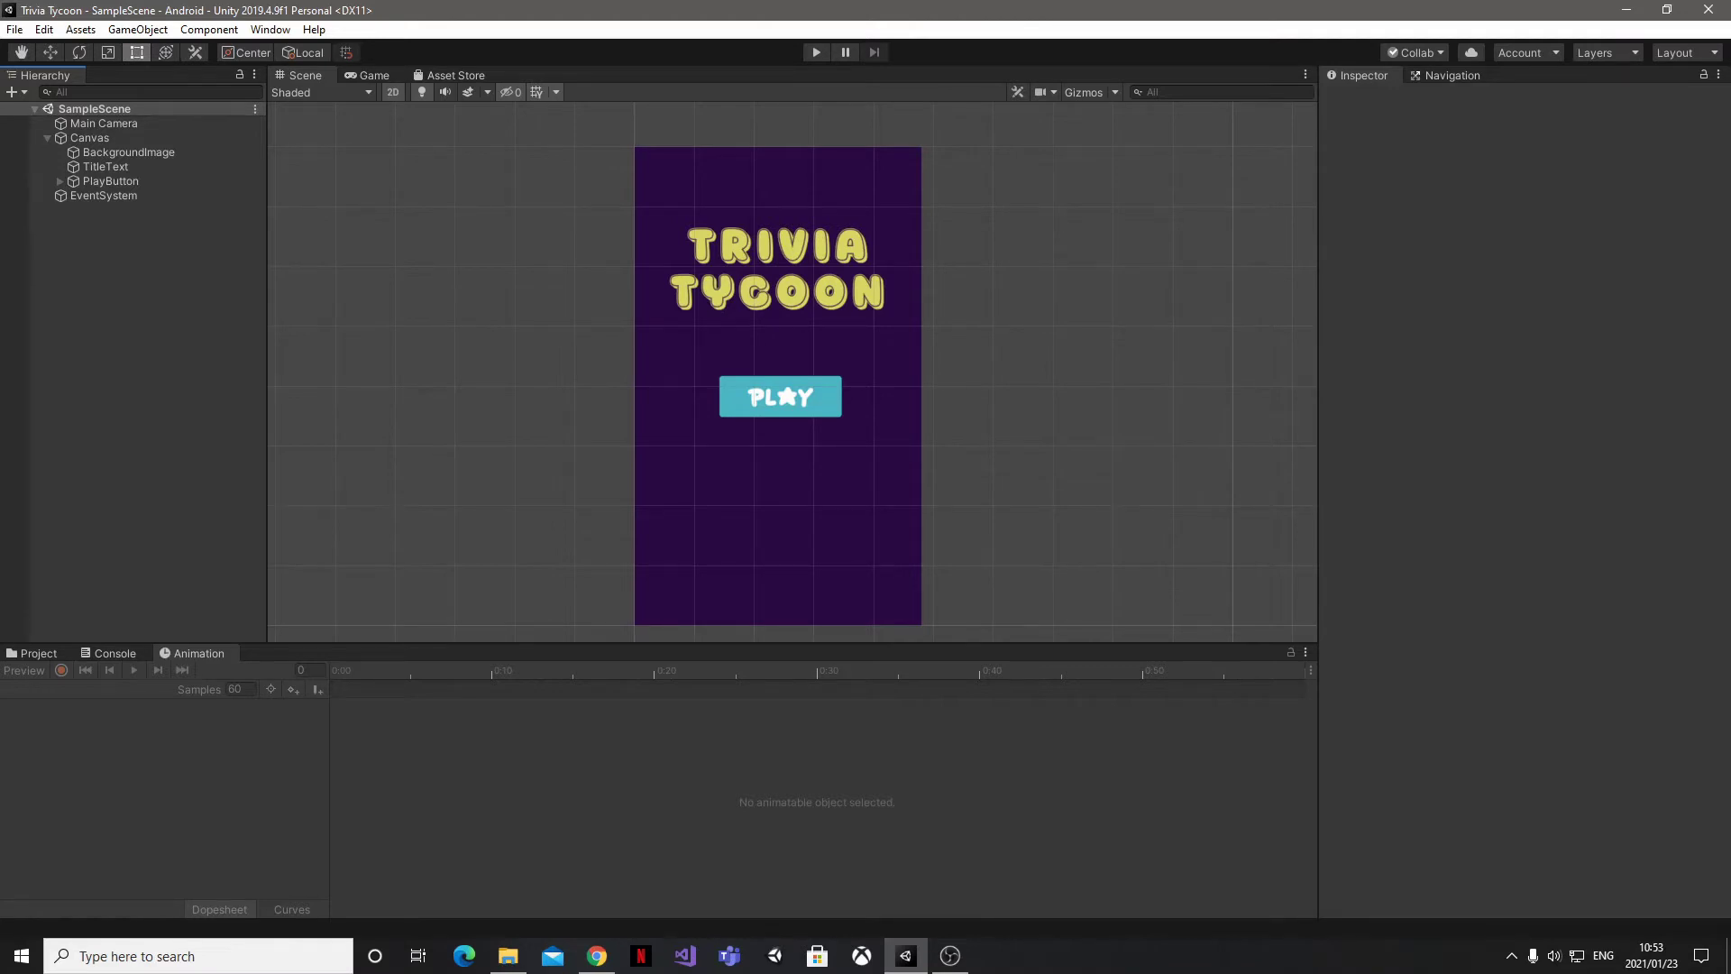
Add the Rect Transform Rotation property of the Trivia Tycoon title text to the titleanimation clip.
left_click(777, 273)
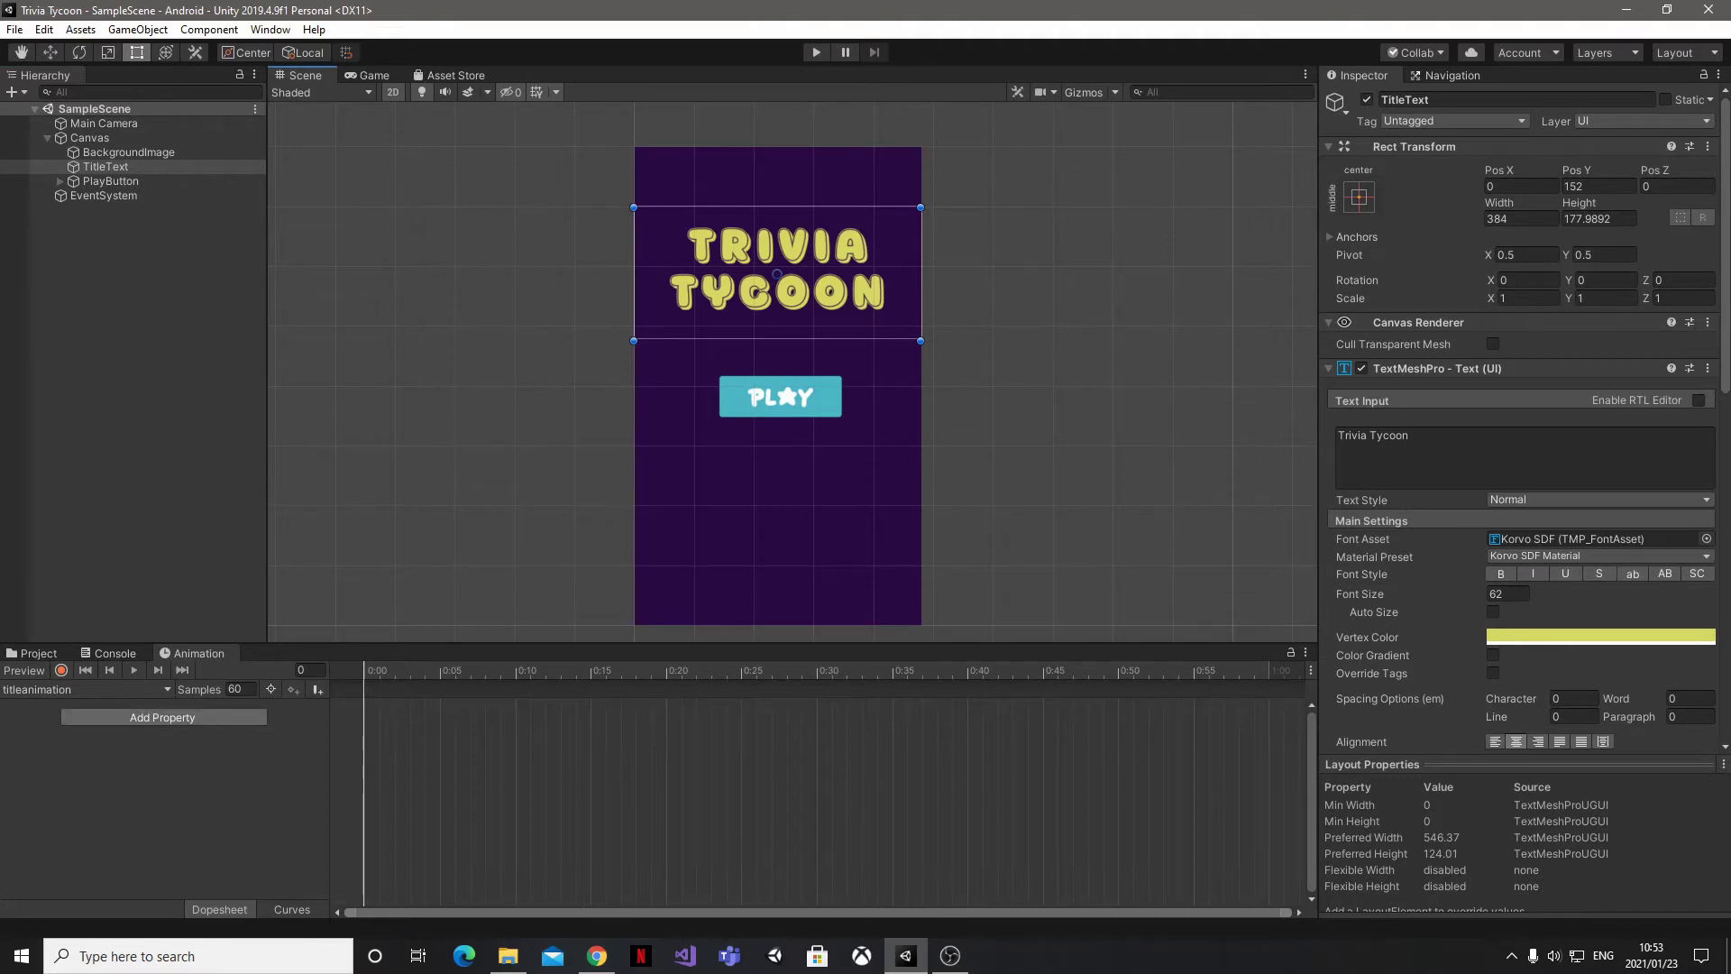
left_click(162, 717)
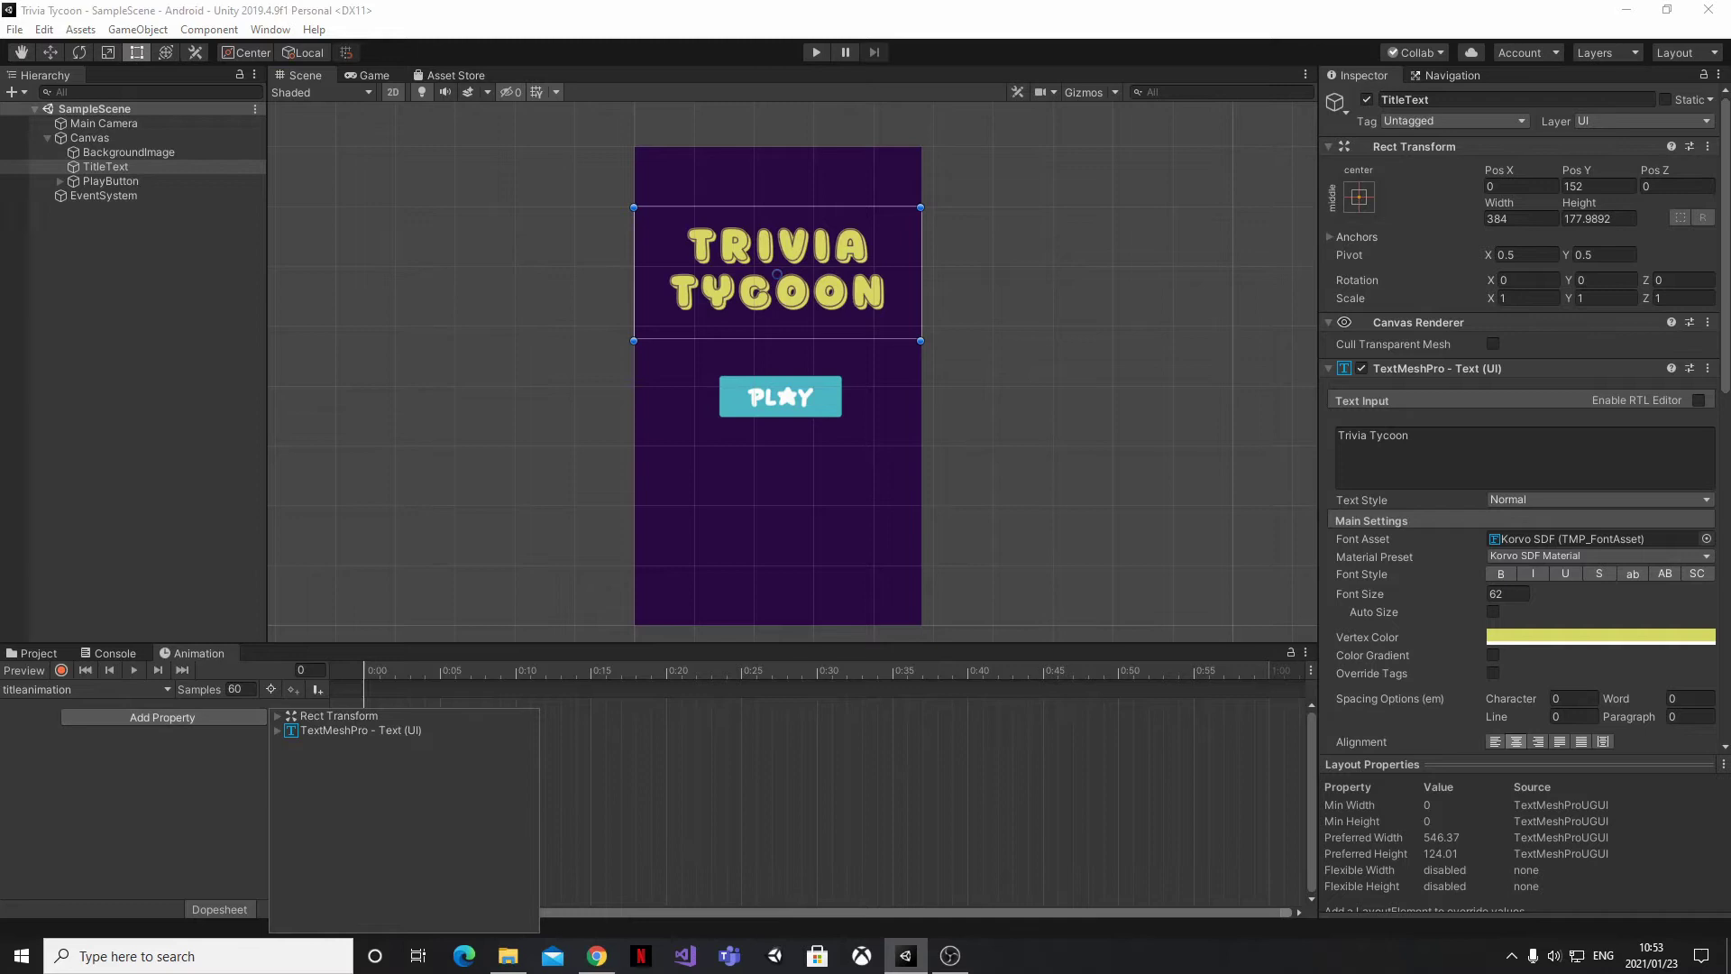
left_click(278, 714)
left_click(277, 846)
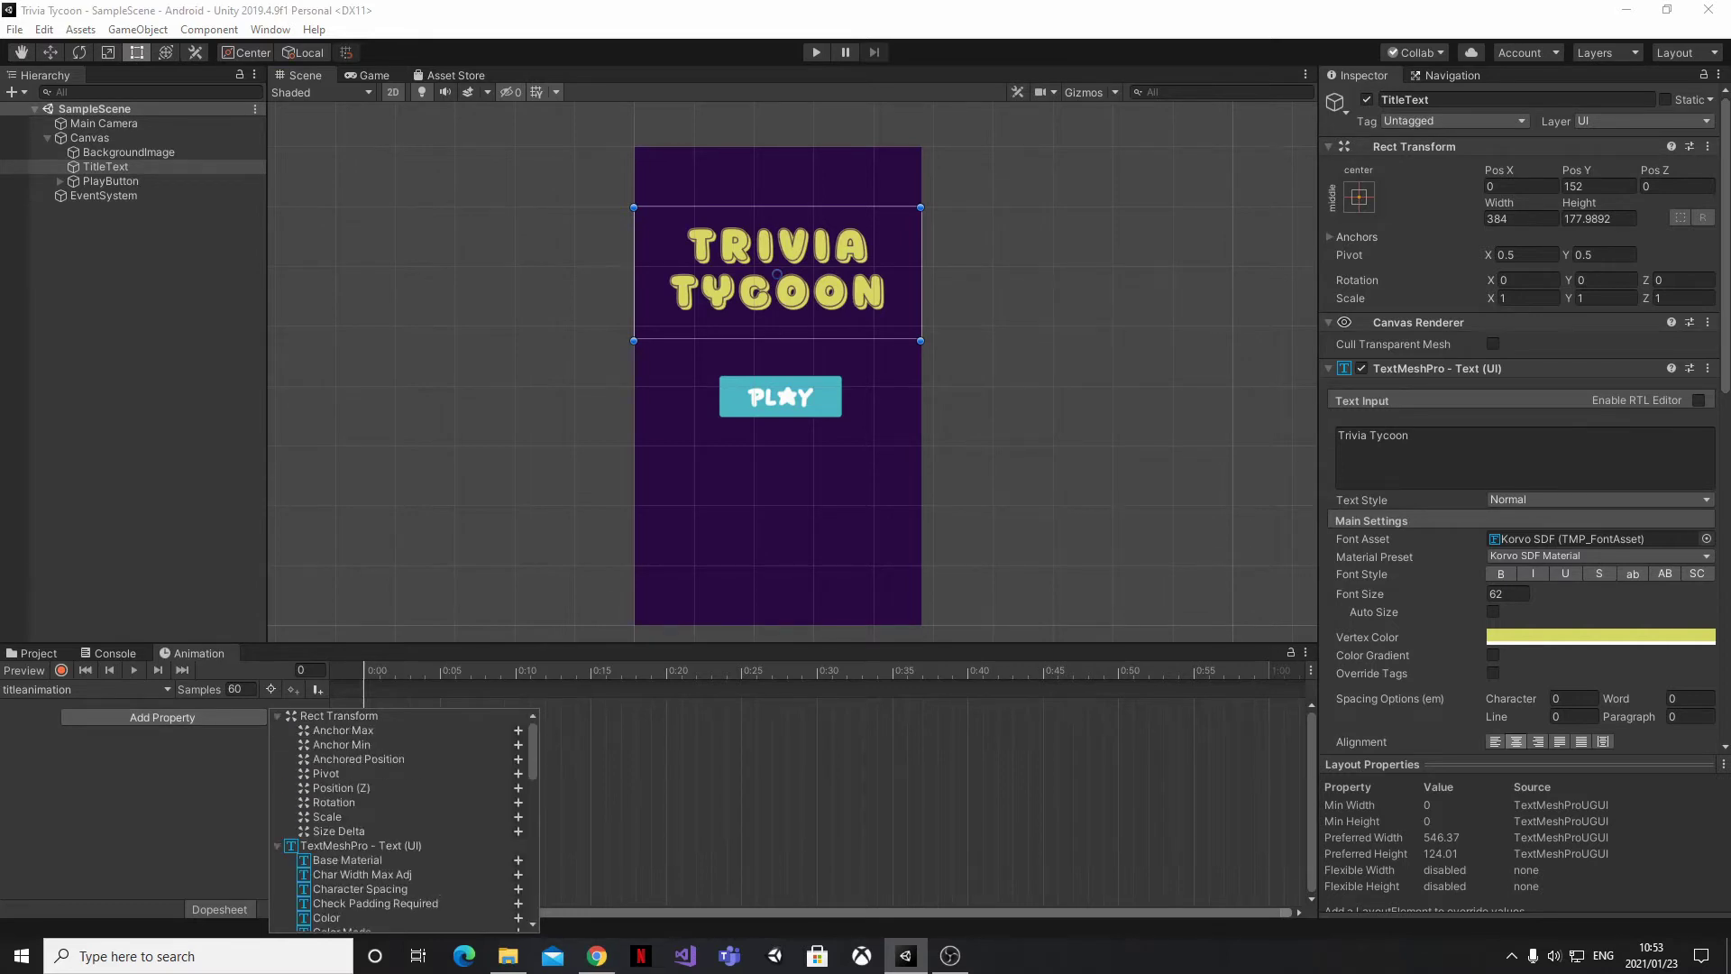
scroll(439, 895, "down", 4)
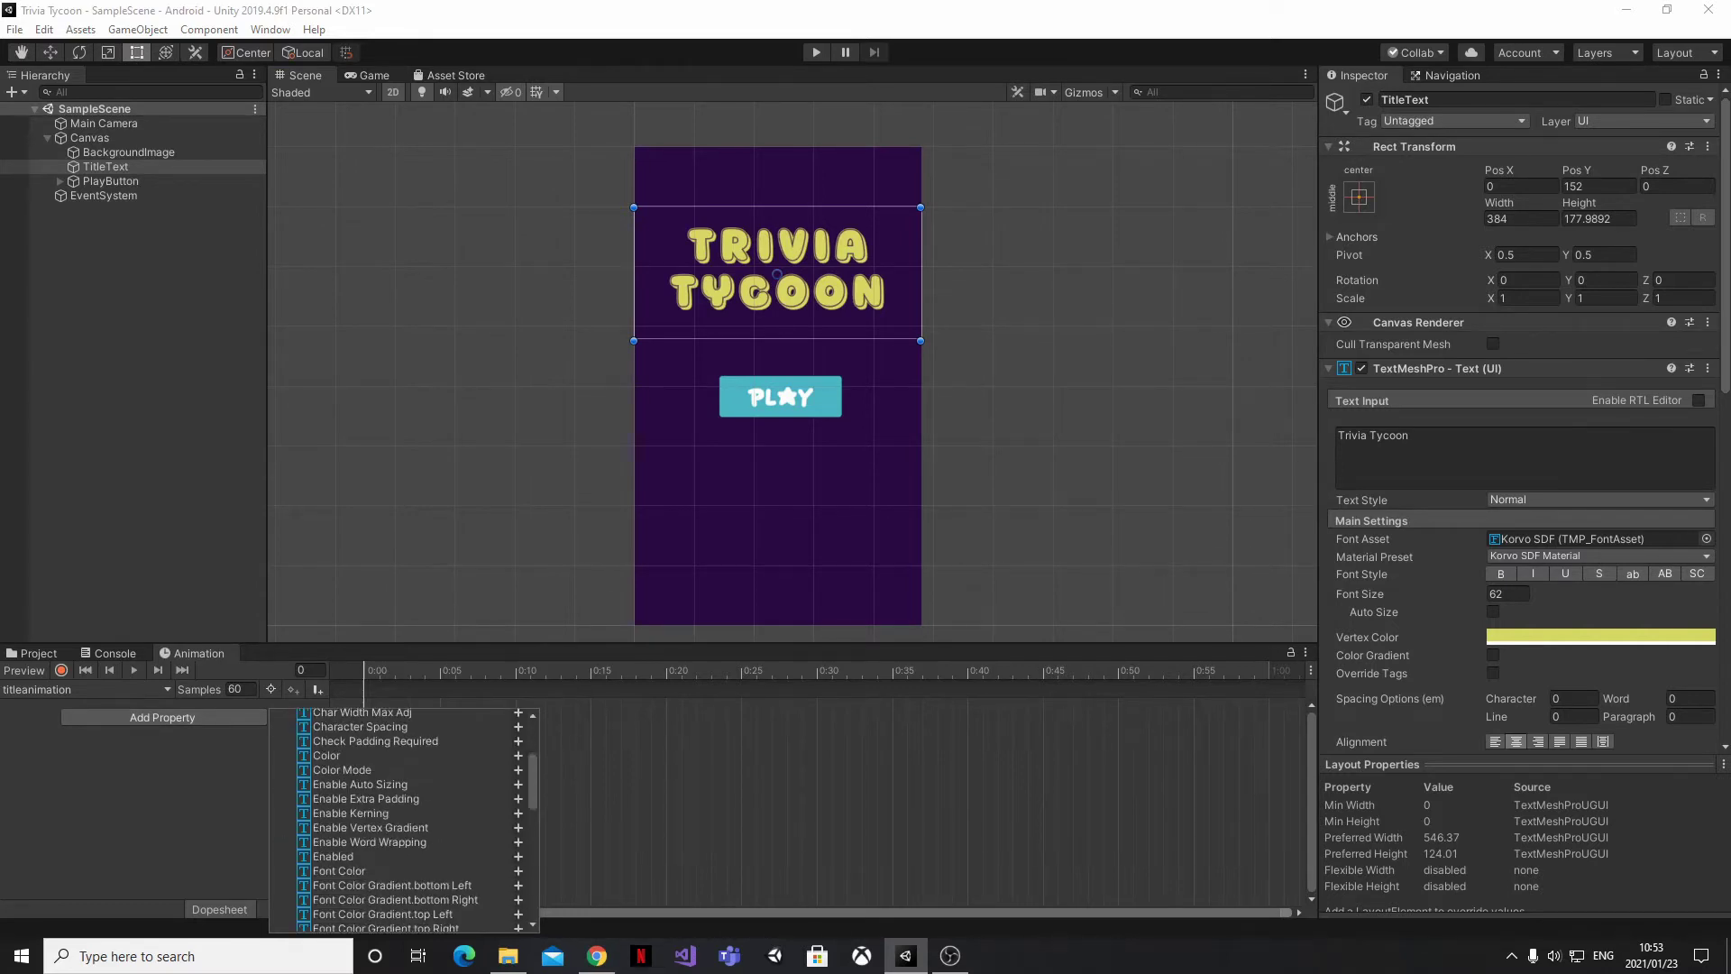
scroll(478, 852, "up", 4)
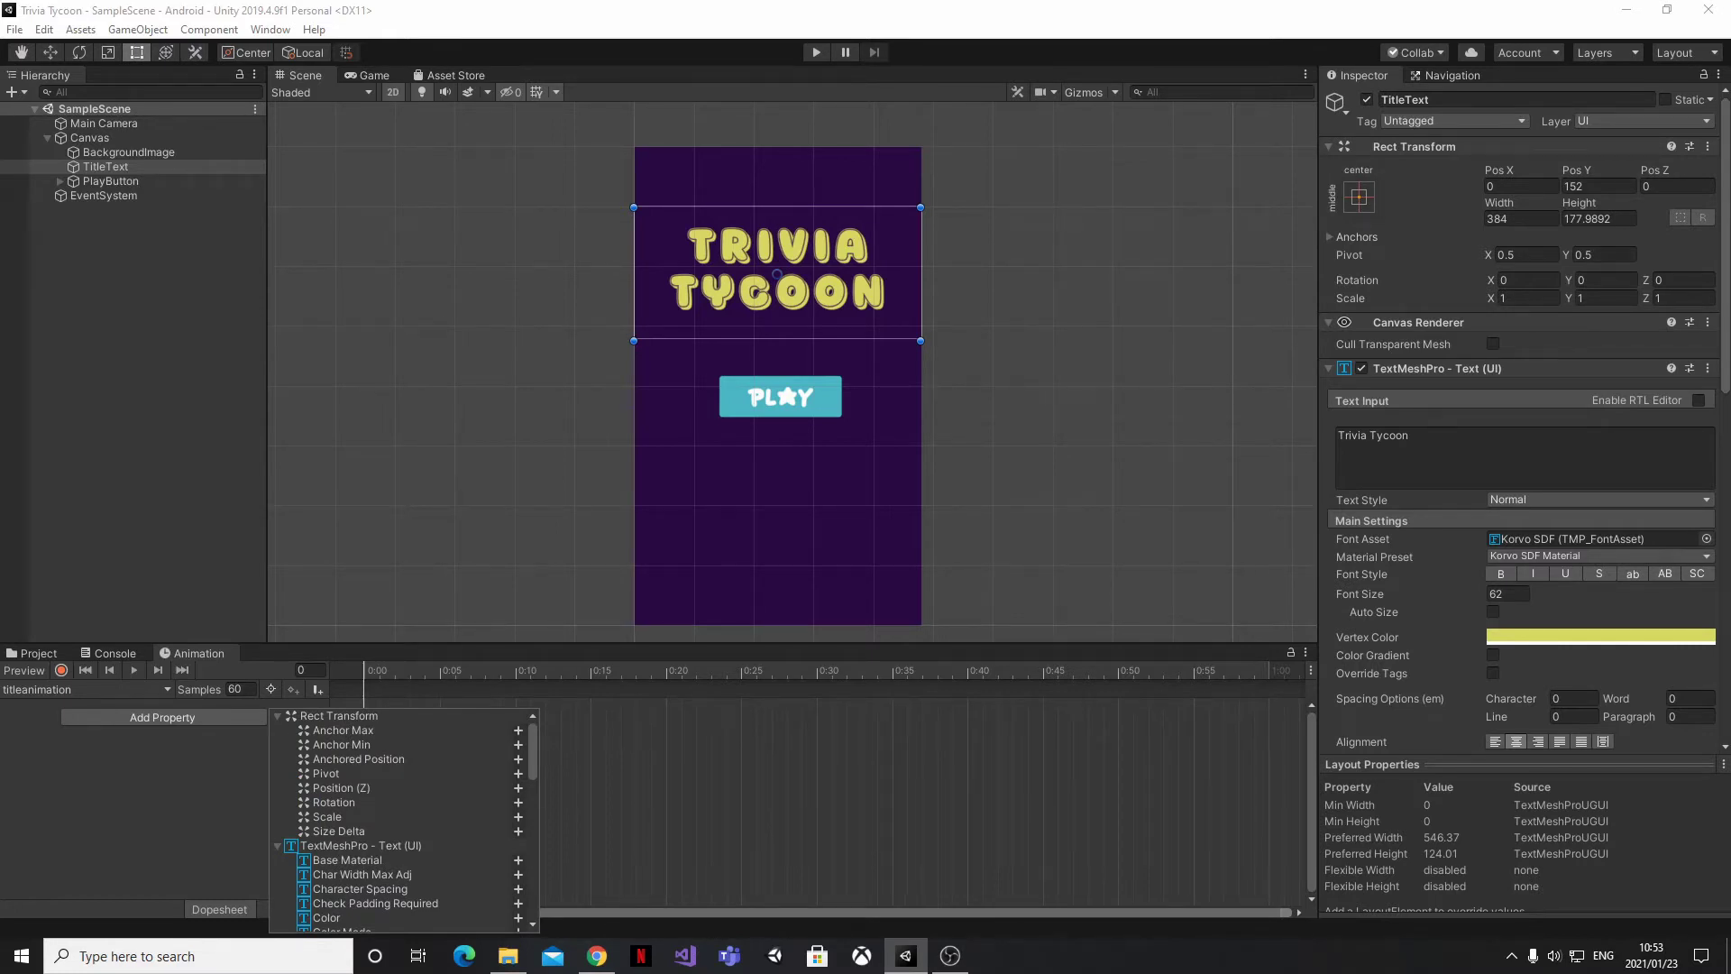
left_click(389, 803)
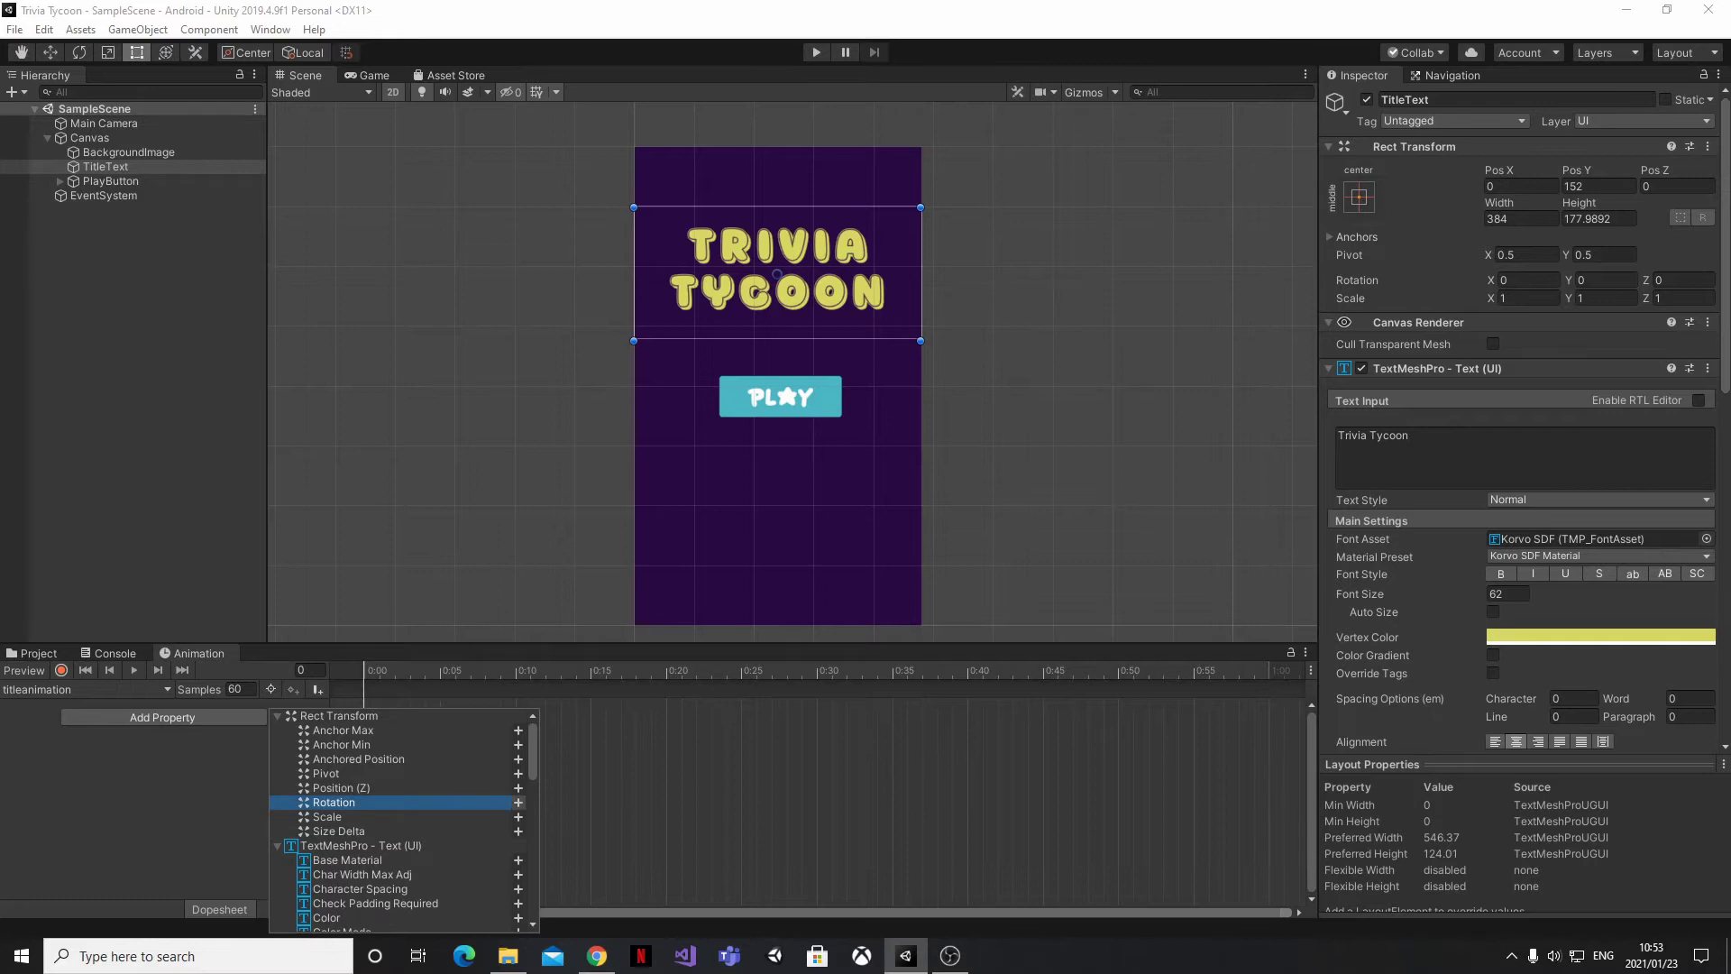
left_click(518, 803)
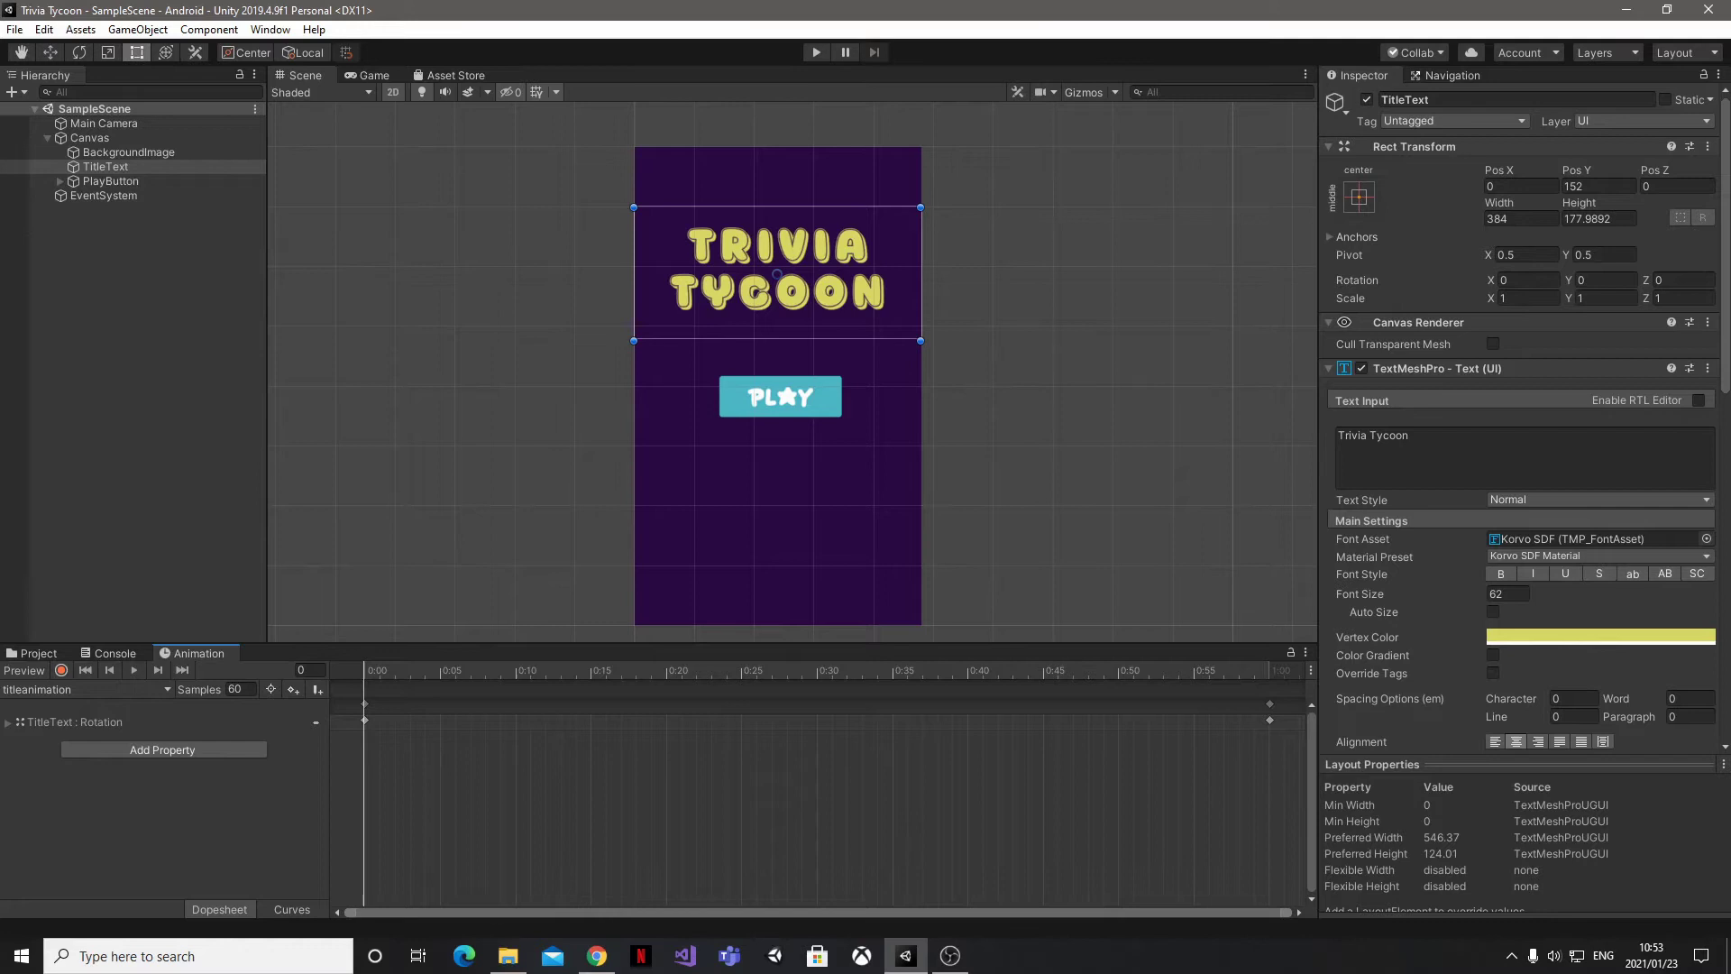
Expand the TitleText rotation track and set the Rotation.z keyframe at frame 0 to -1.5.
left_click(7, 723)
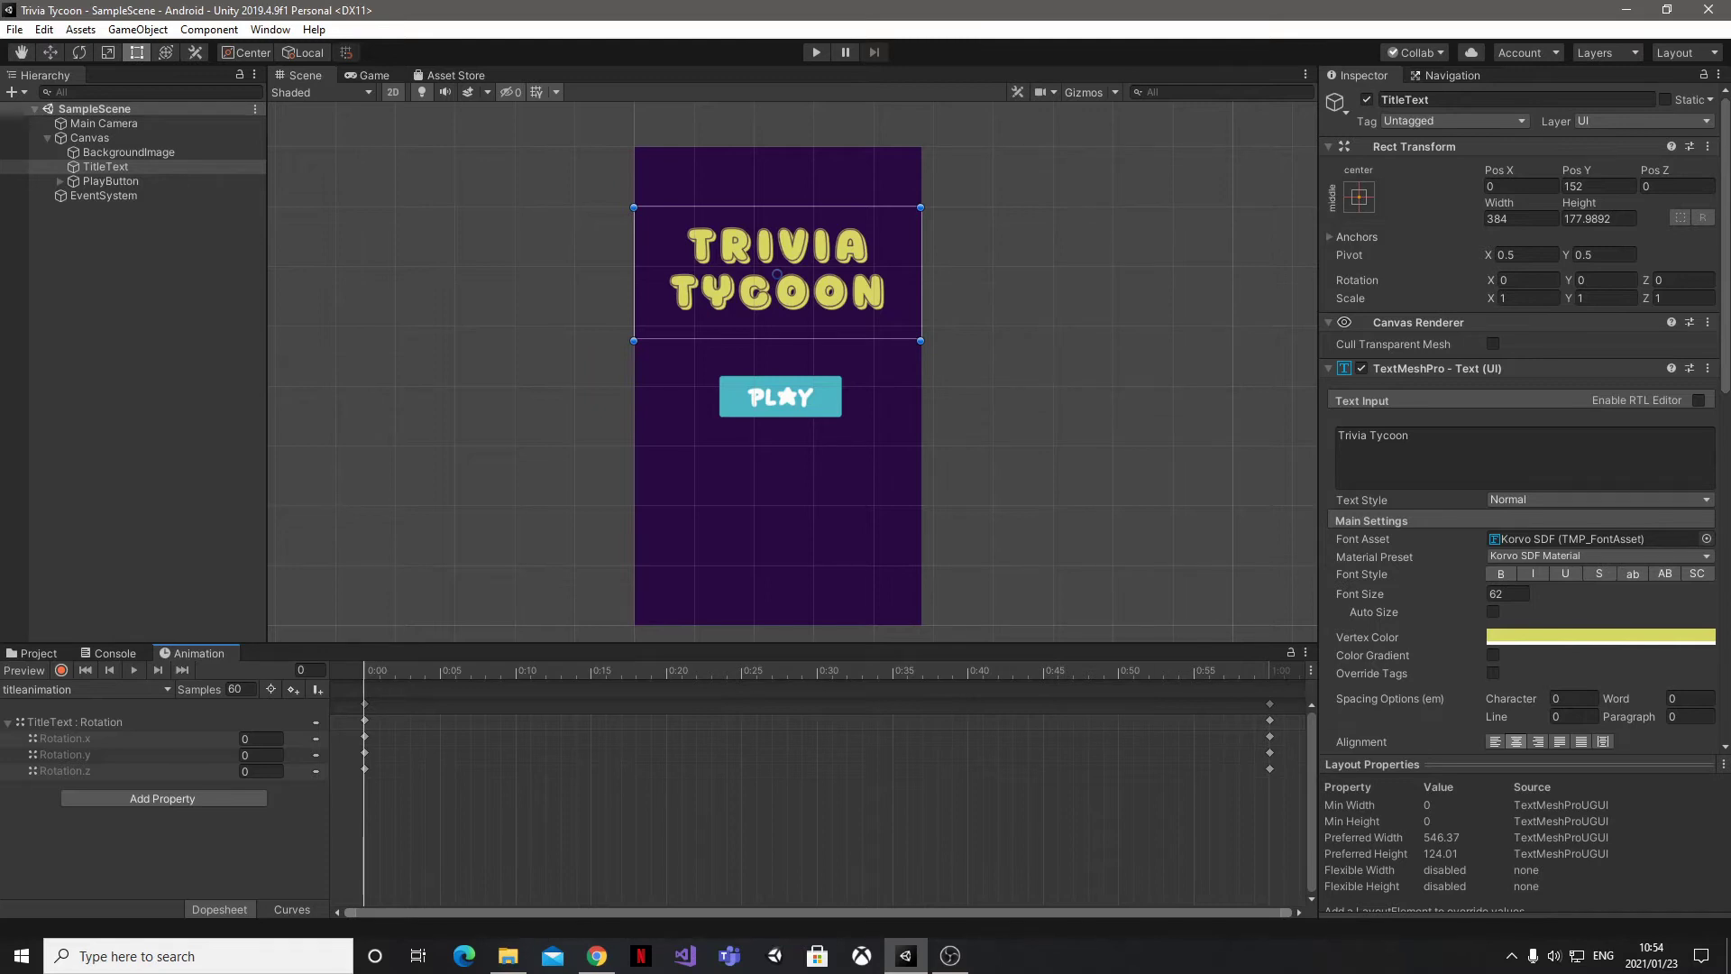
left_click(364, 769)
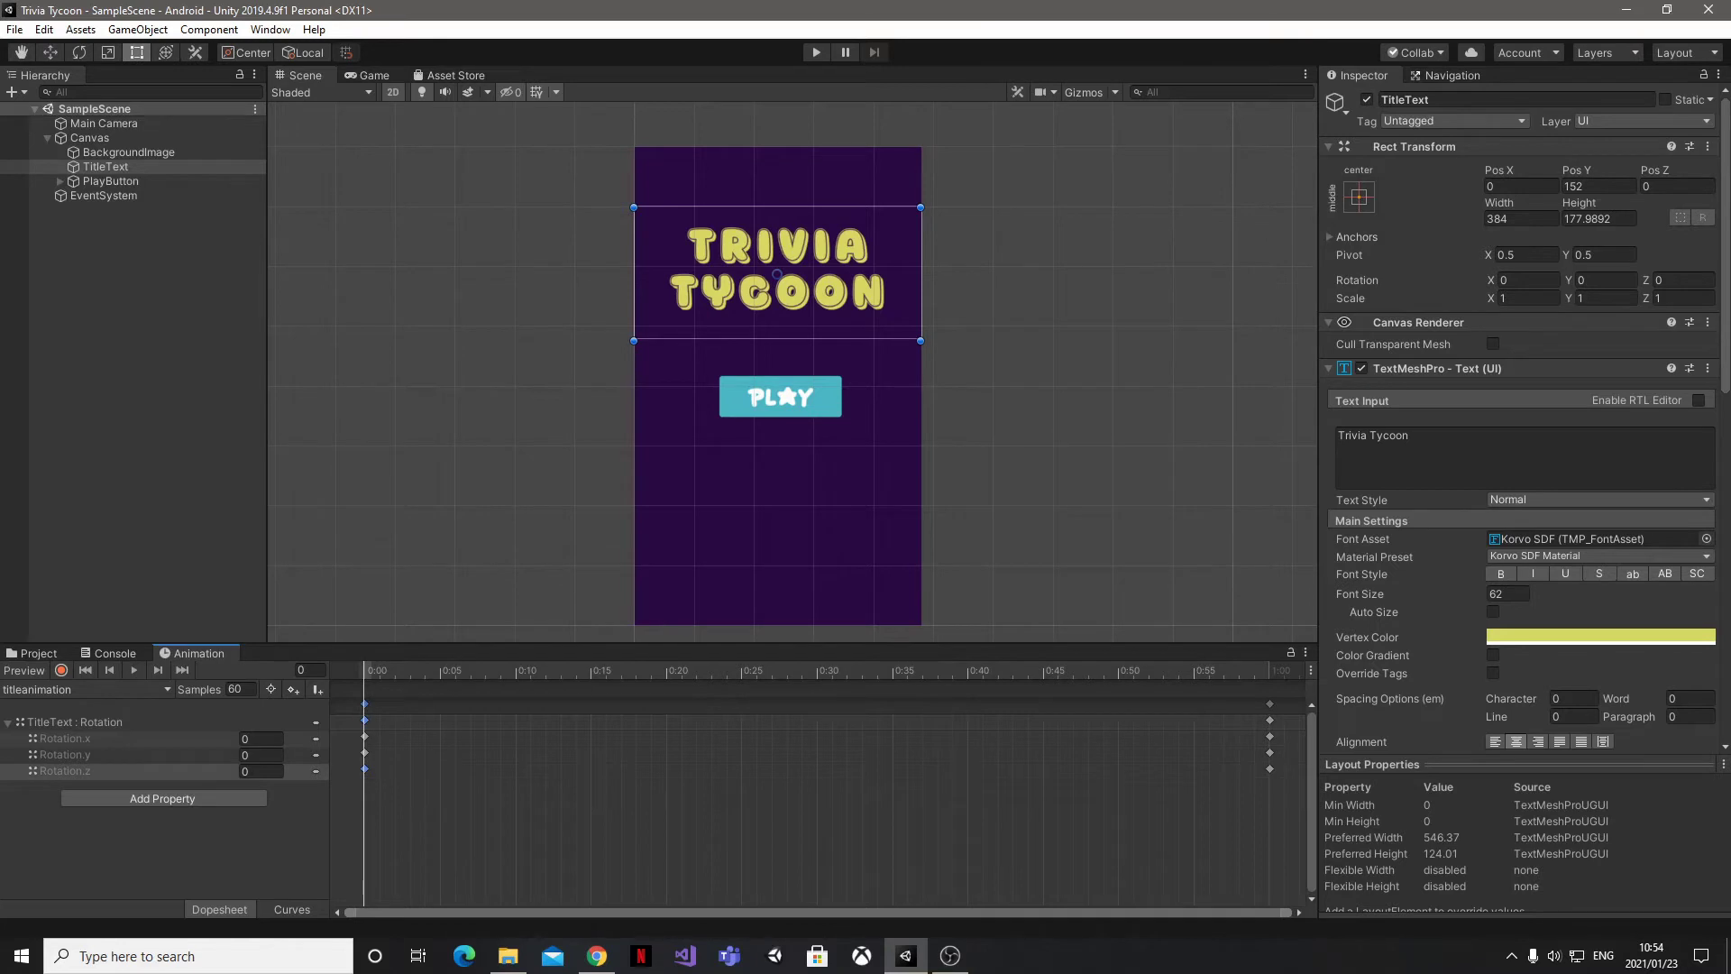
left_click(260, 771)
type("-1.5")
Set the title text's Rotation.z keyframe at frame 60 to -1.5.
left_click(1269, 669)
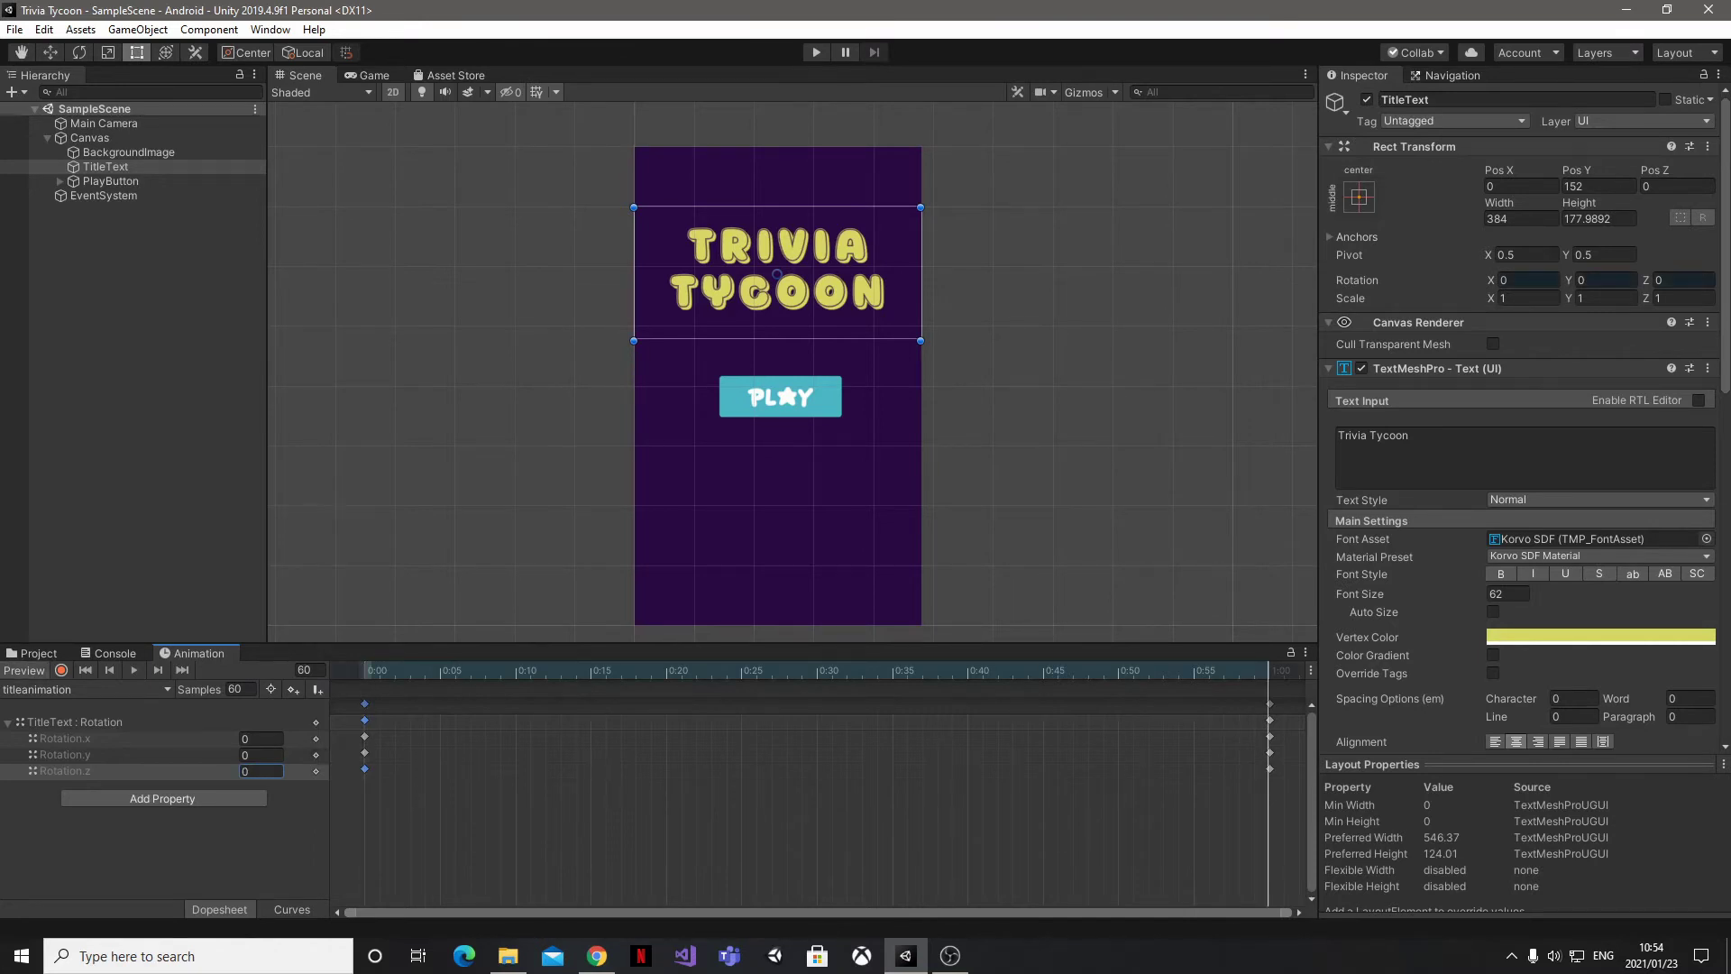
left_click(1270, 768)
left_click(261, 770)
type("-1.5")
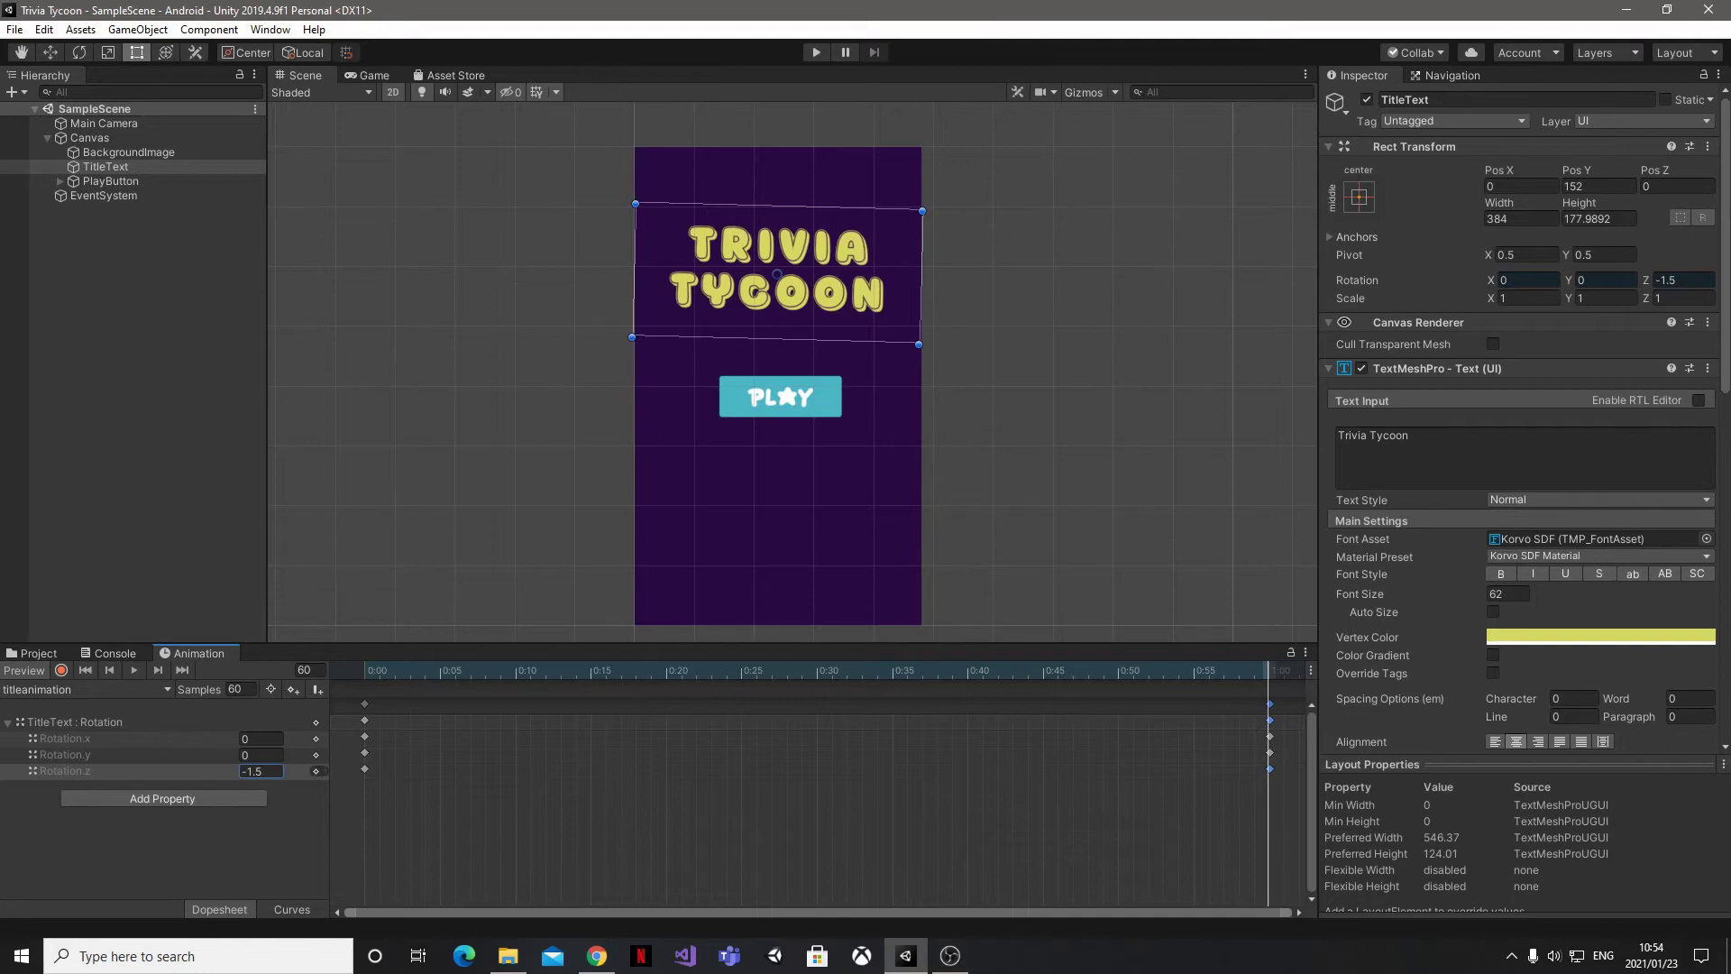
Add a keyframe at frame 30 with the title text's Rotation.z set to 1.5.
left_click(816, 670)
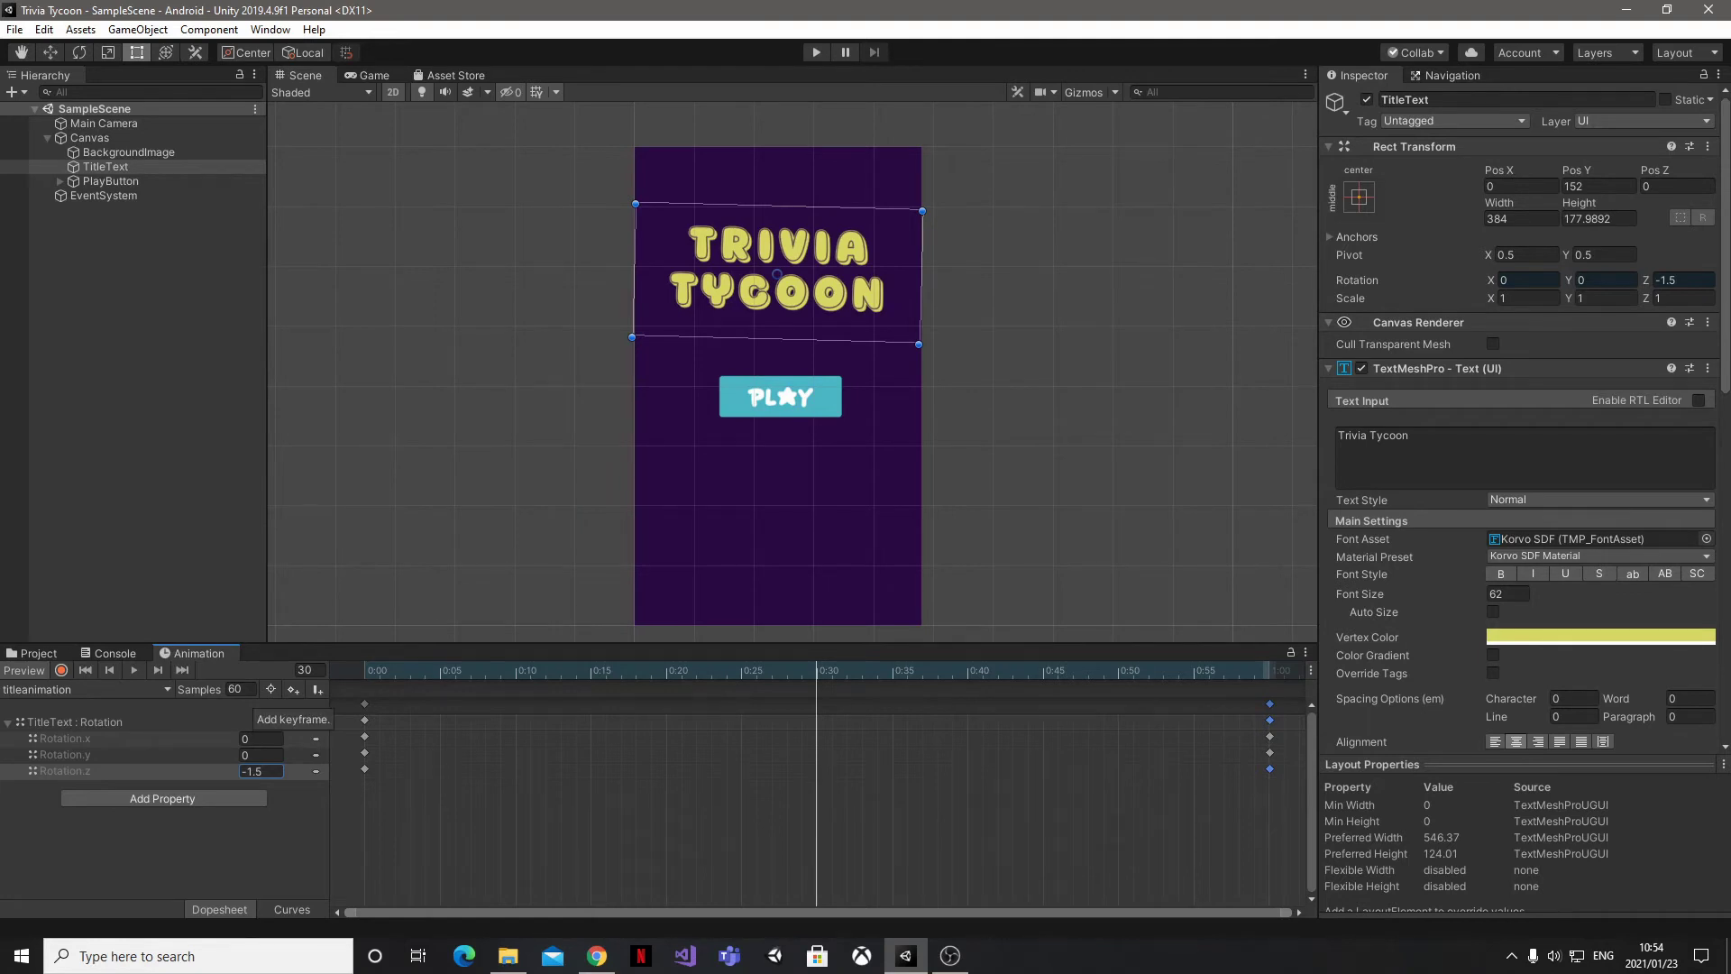
left_click(293, 689)
key("Return")
left_click(261, 771)
type("1.5")
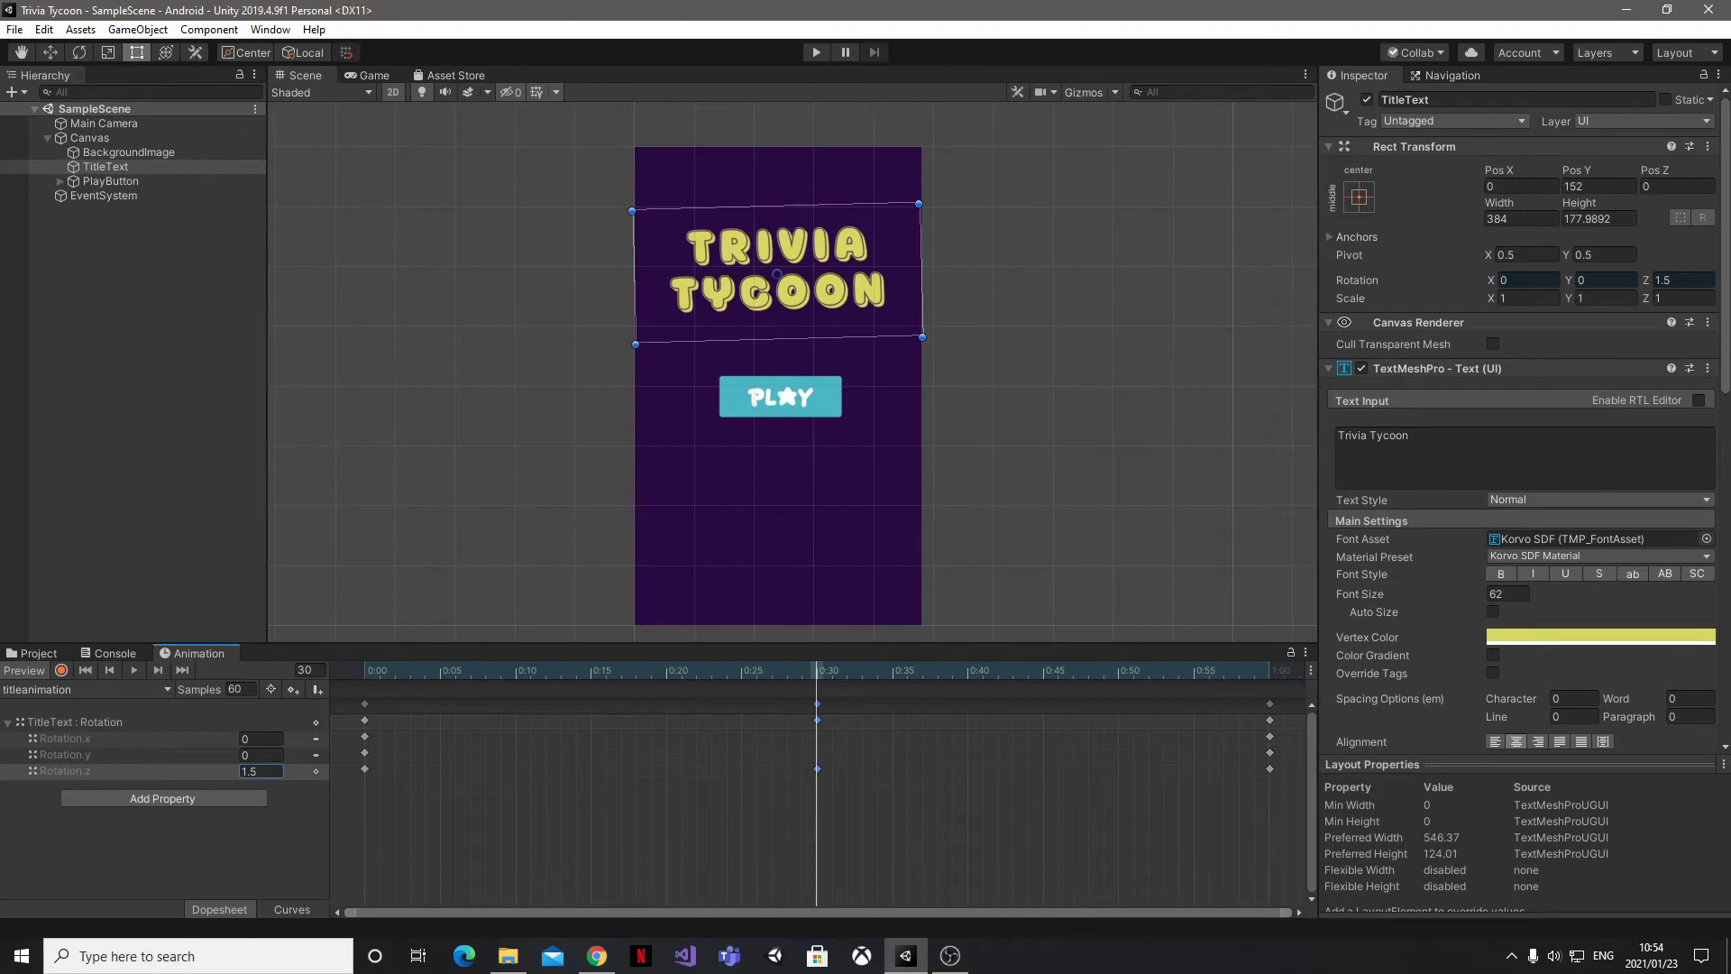
Preview the title's rocking animation, stop it and return to the first frame.
left_click(109, 669)
left_click(133, 669)
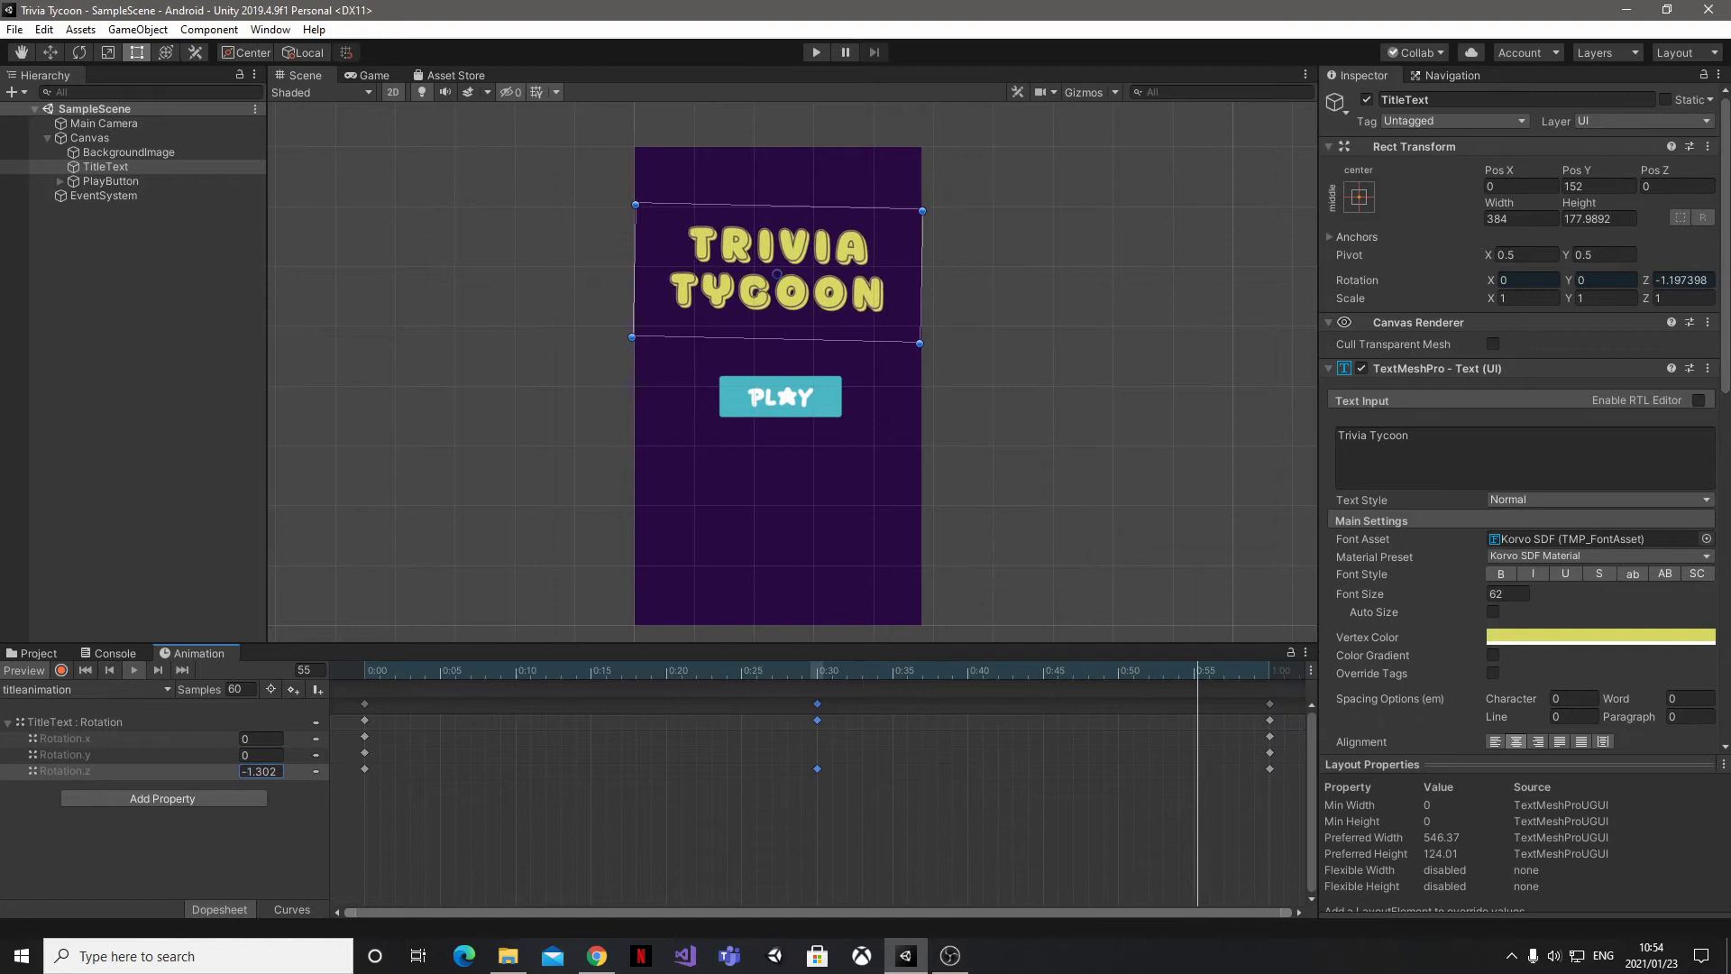
left_click(133, 669)
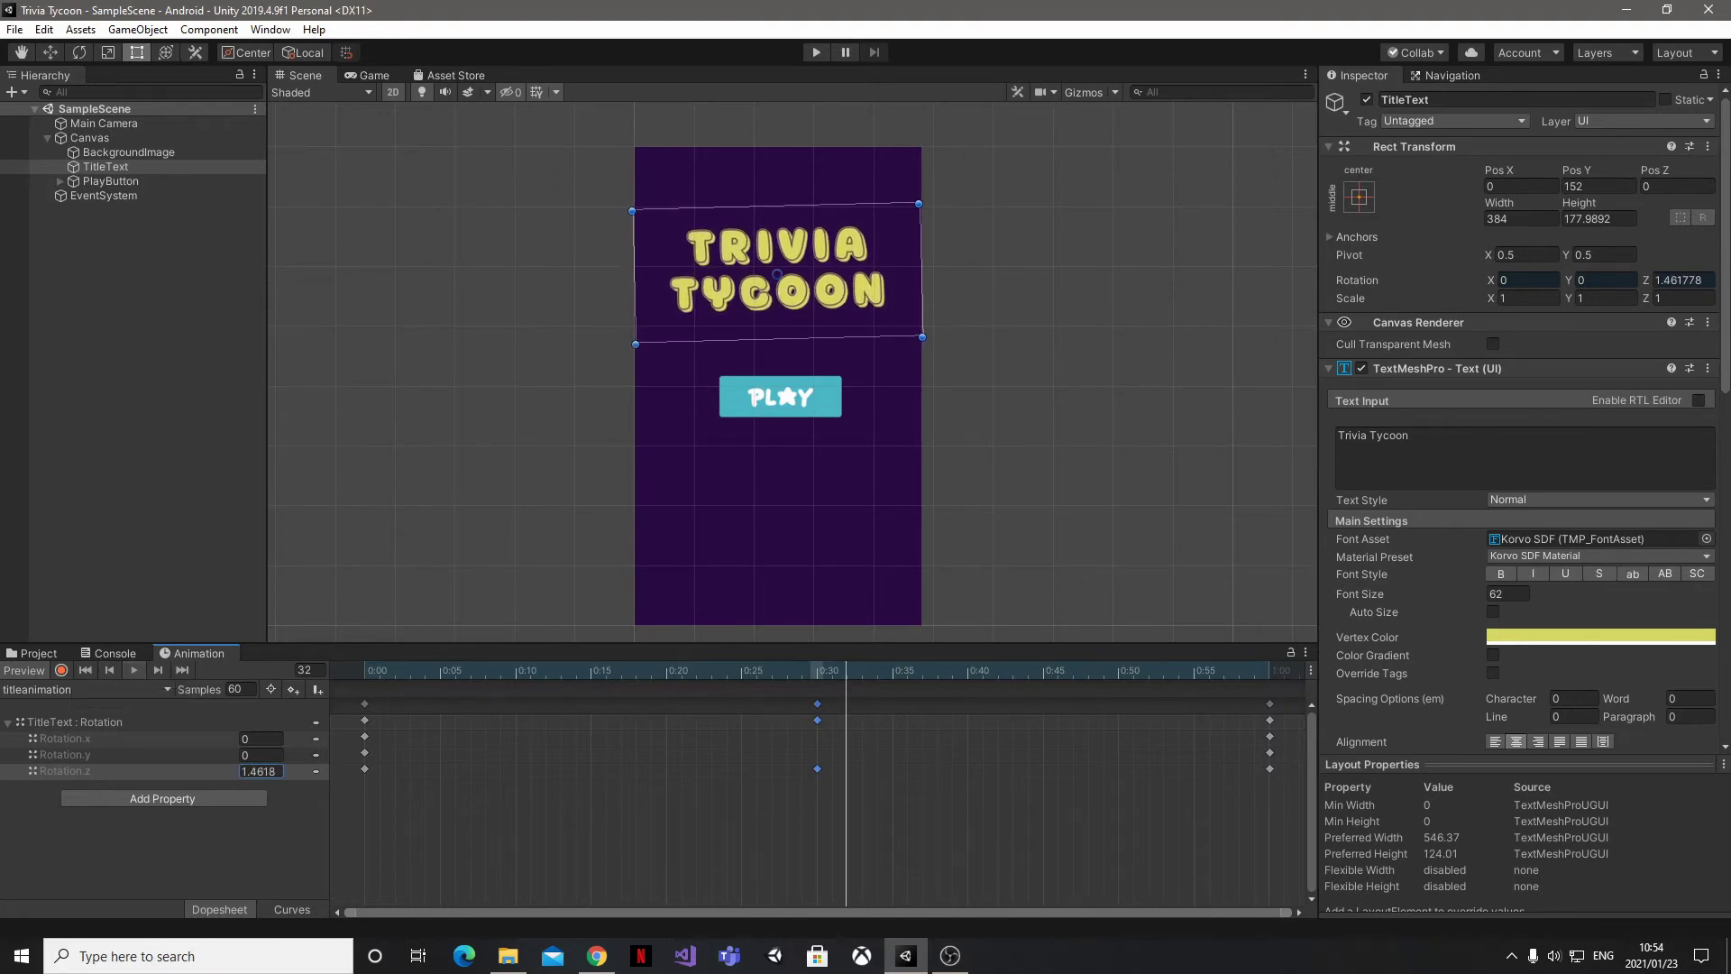
left_click(86, 670)
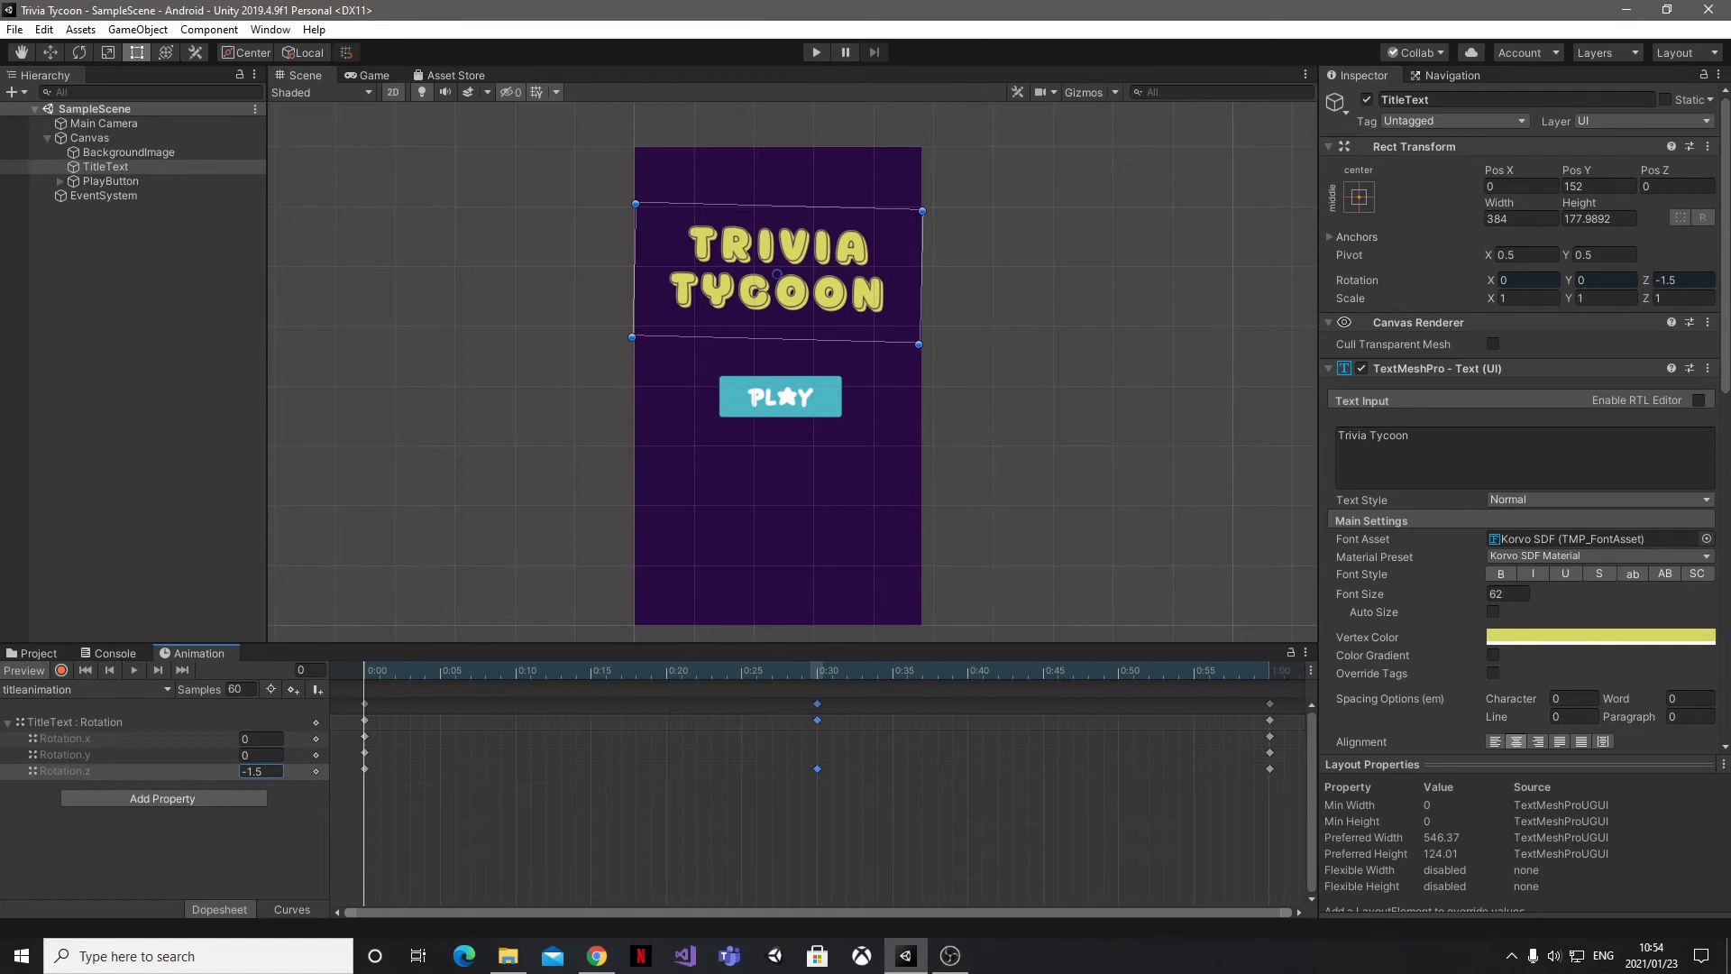
Try a sample rate of 120 for the titleanimation clip and preview the playback.
left_click(239, 689)
type("120")
key("Return")
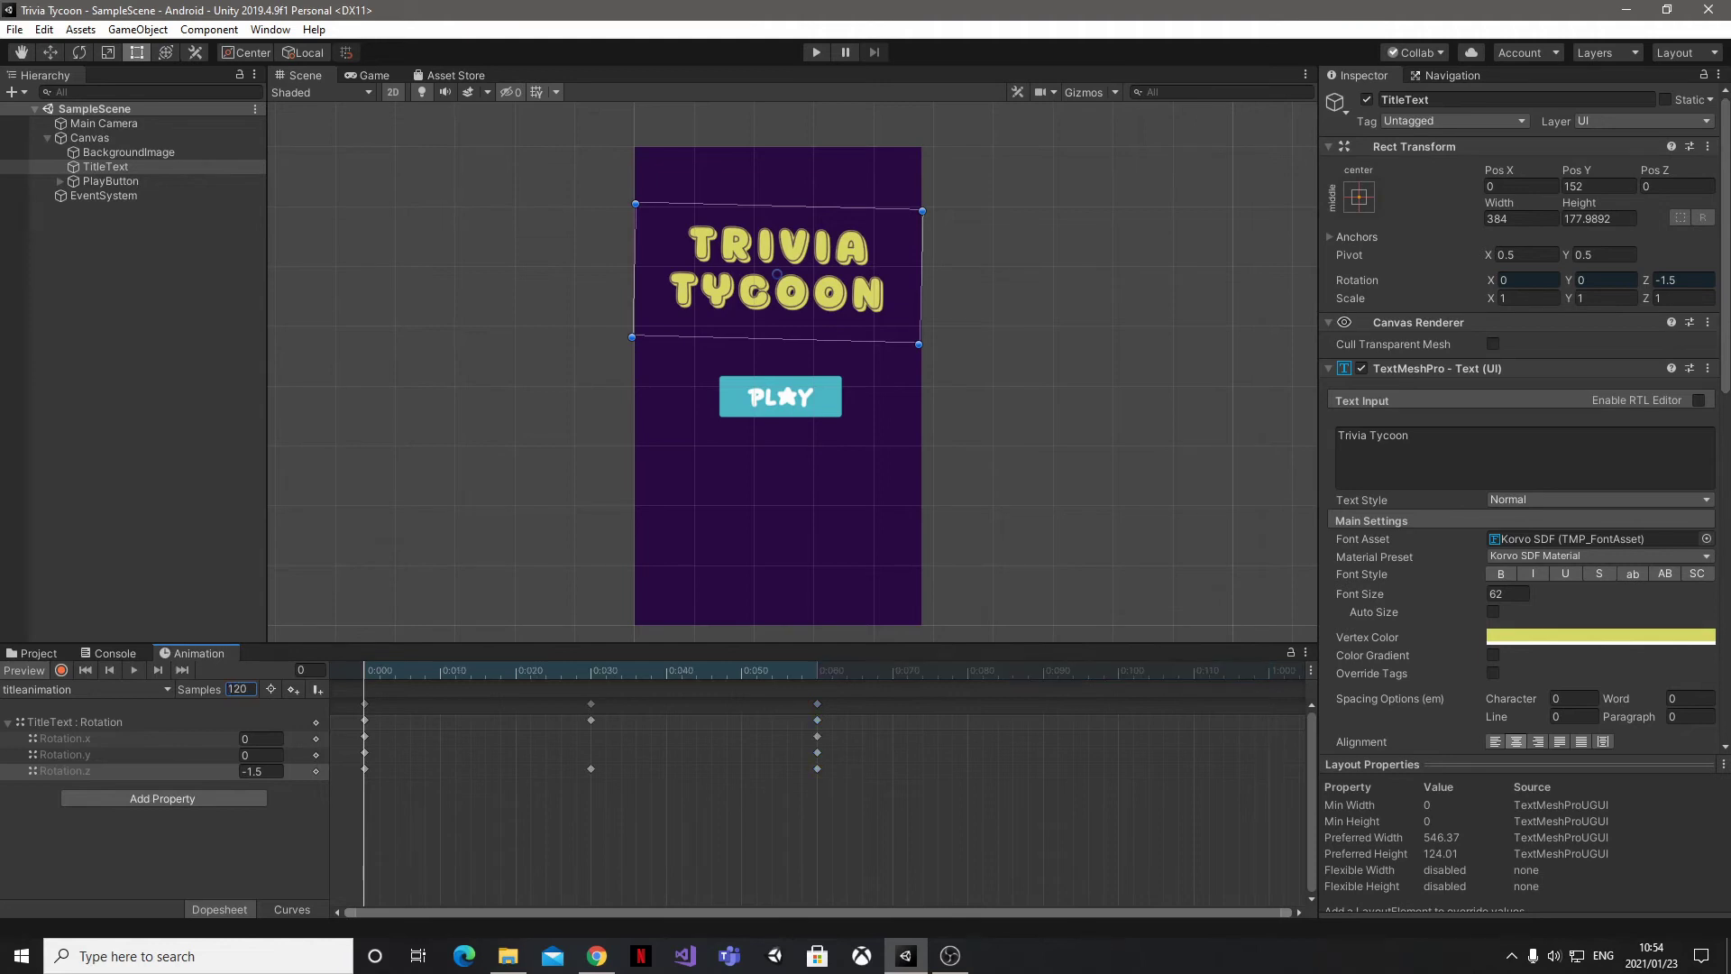
left_click(134, 670)
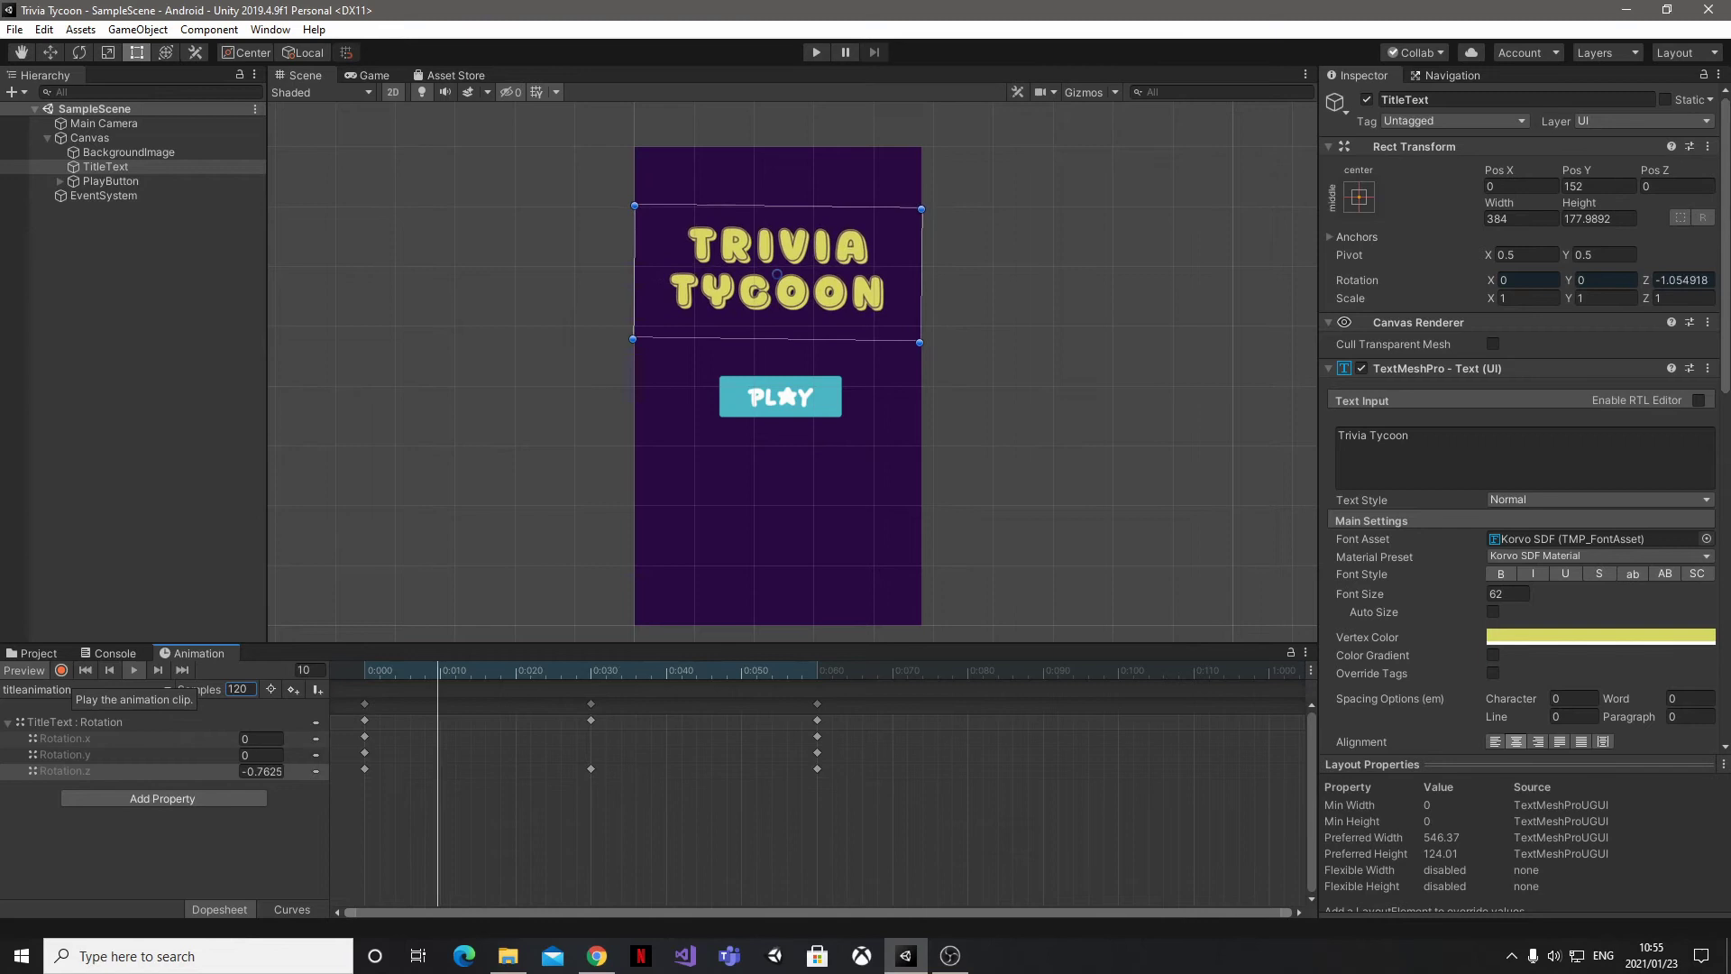
Set the titleanimation clip's sample rate to 30 and return to the first frame.
left_click(246, 689)
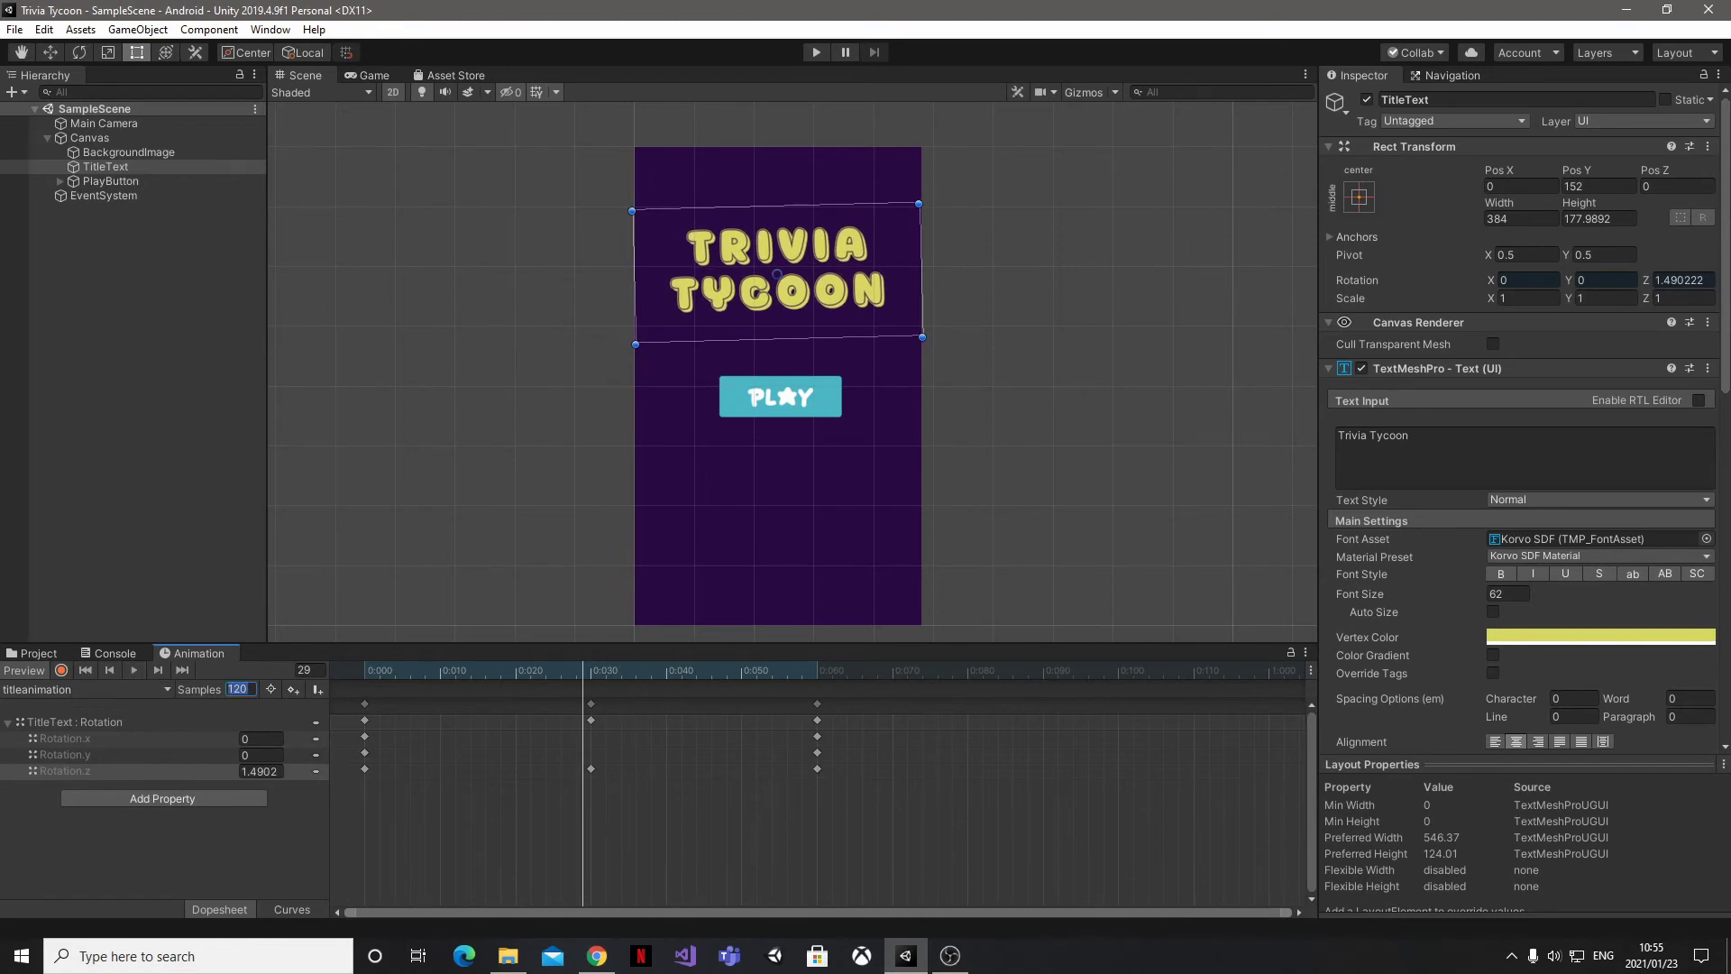
type("30")
key("Return")
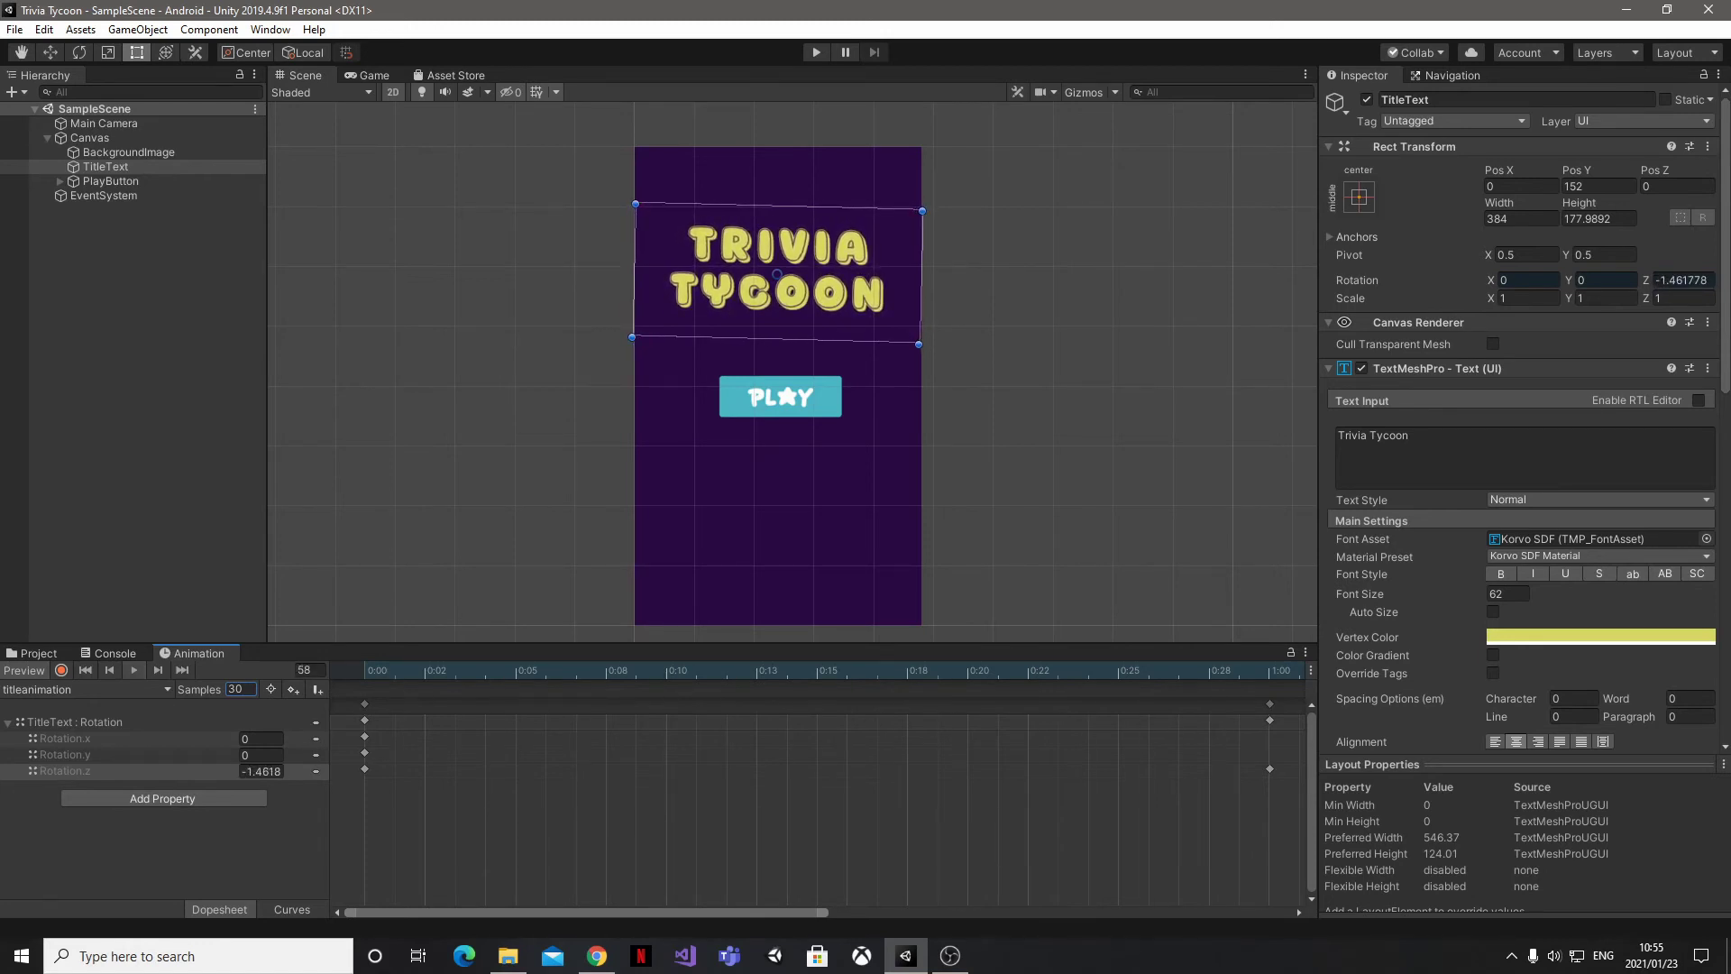
left_click(85, 670)
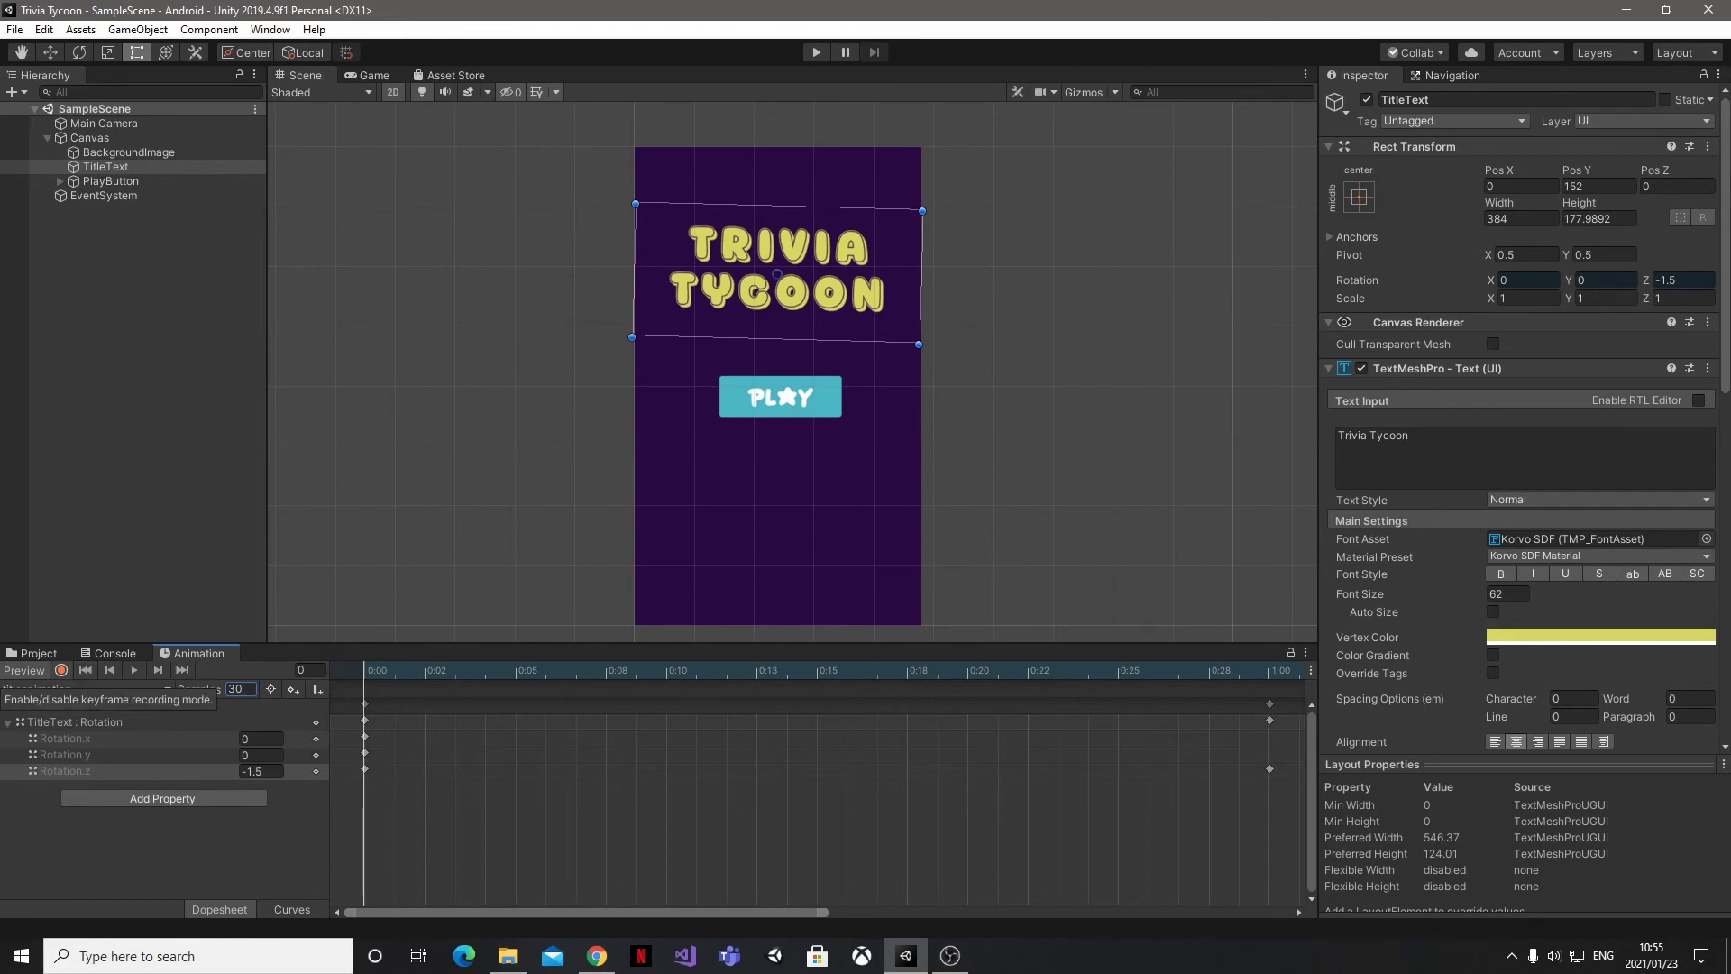
Replay the title animation with keyframe recording switched on briefly, then stop it and return to the first frame.
left_click(61, 669)
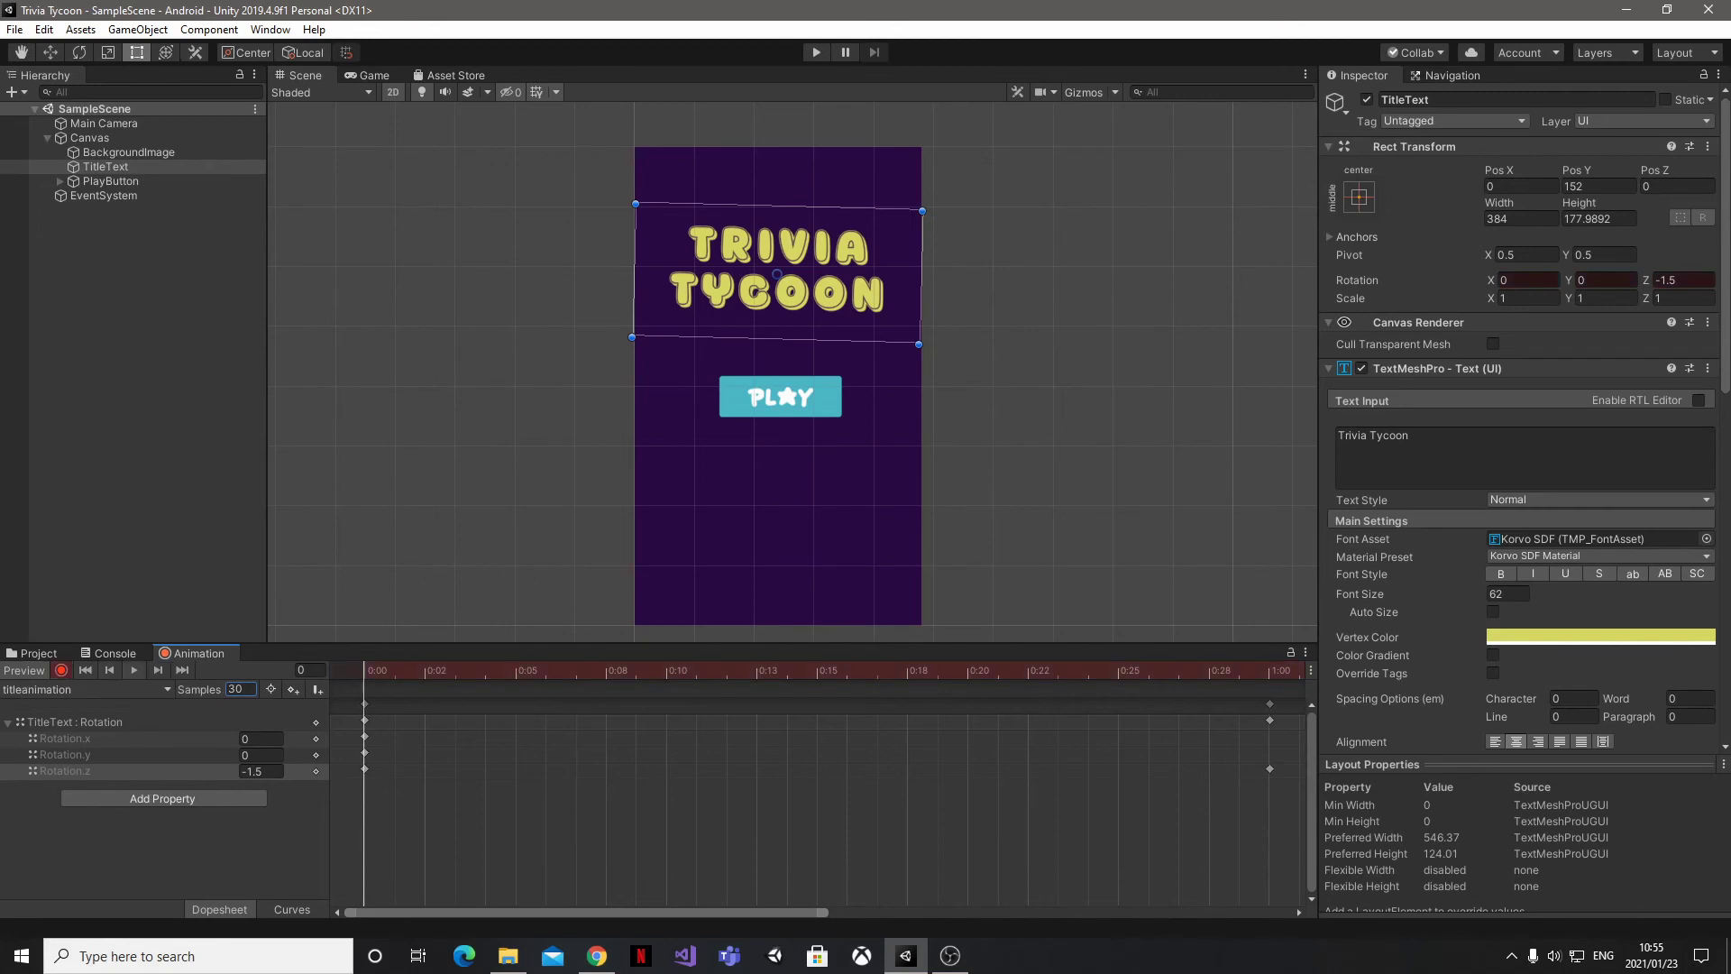
left_click(134, 670)
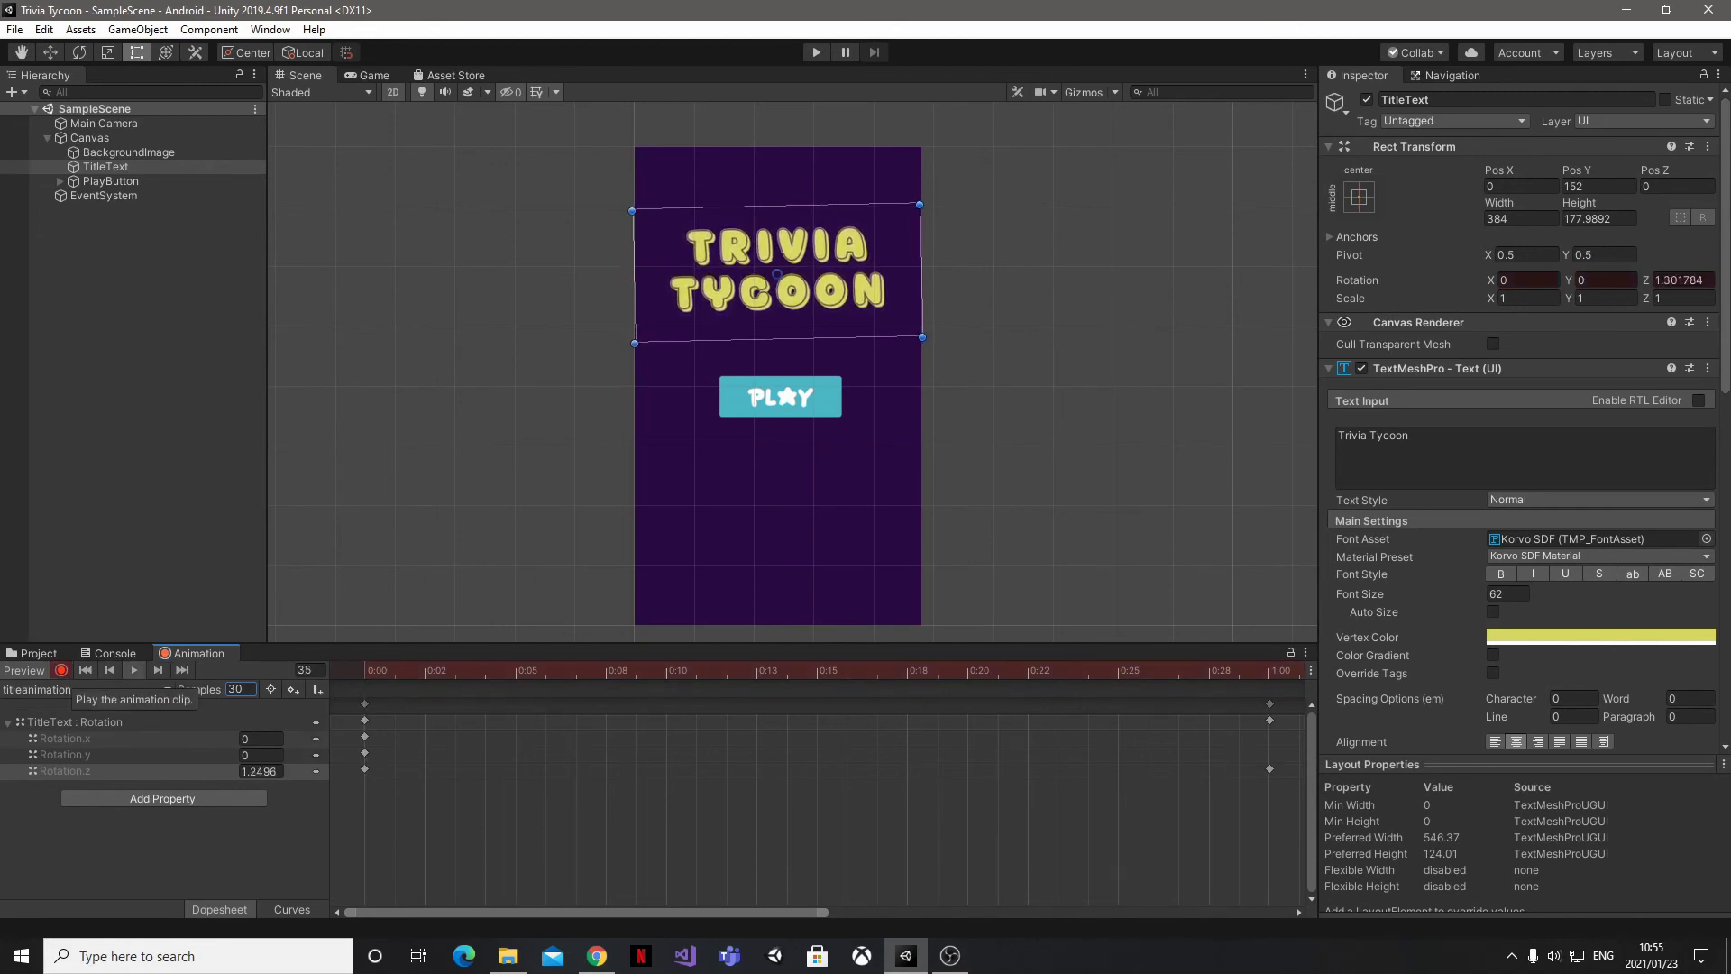
left_click(61, 670)
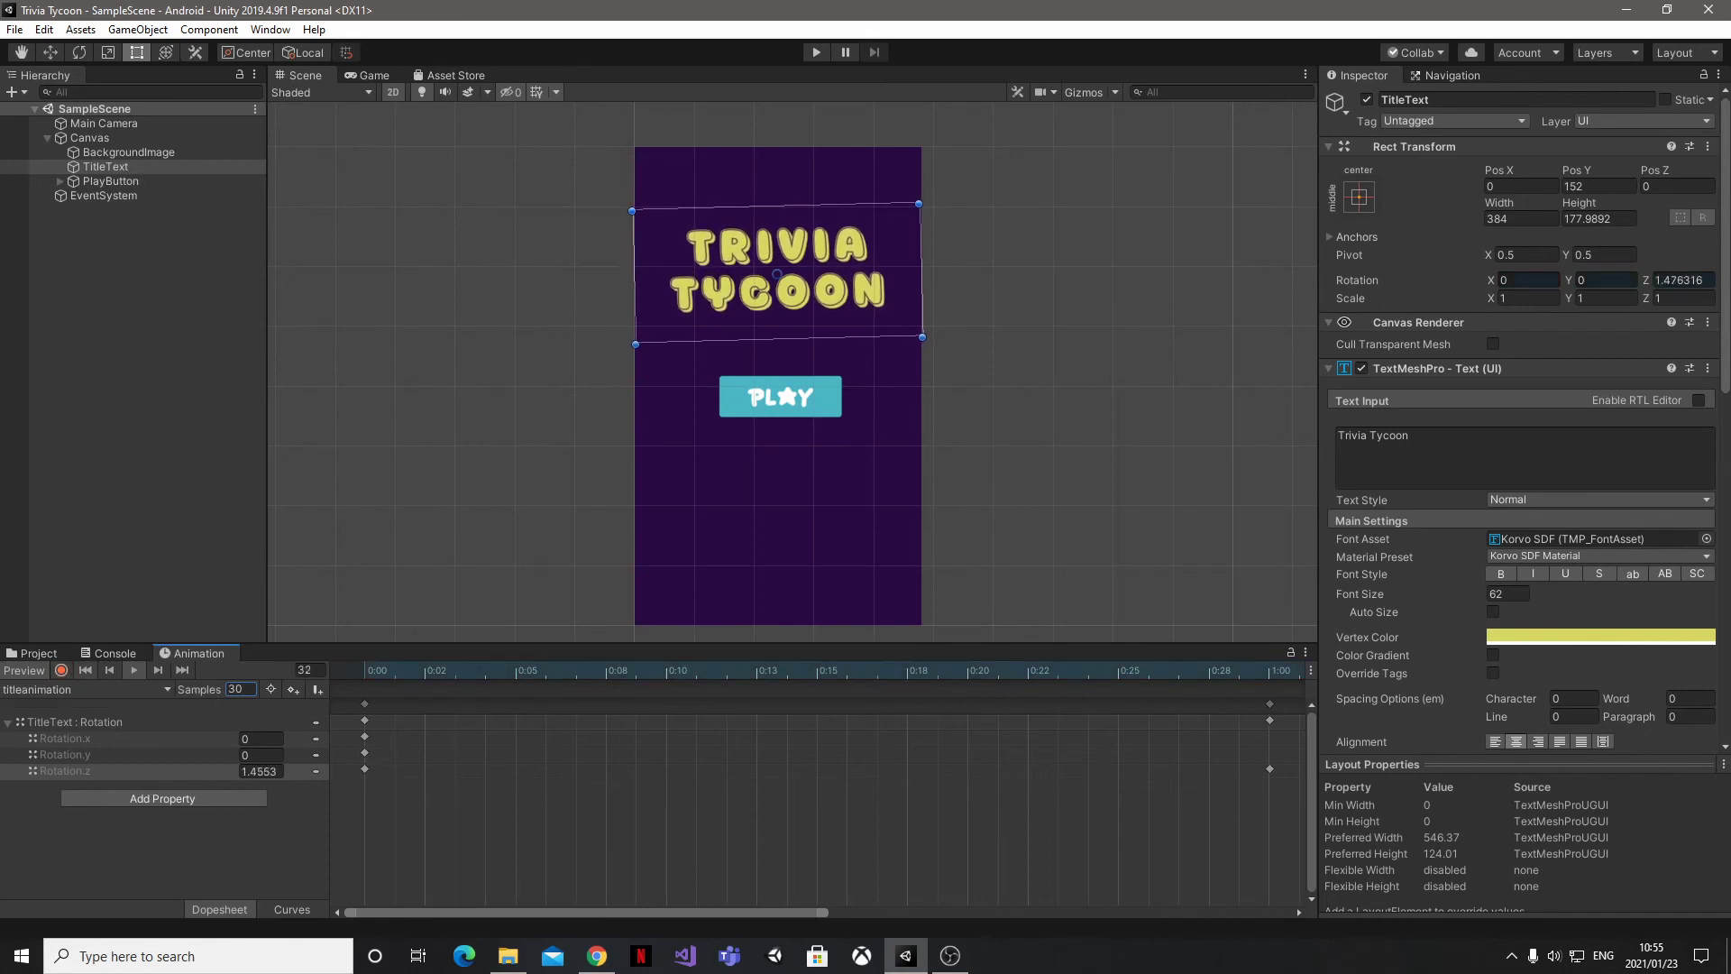
left_click(134, 670)
left_click(85, 670)
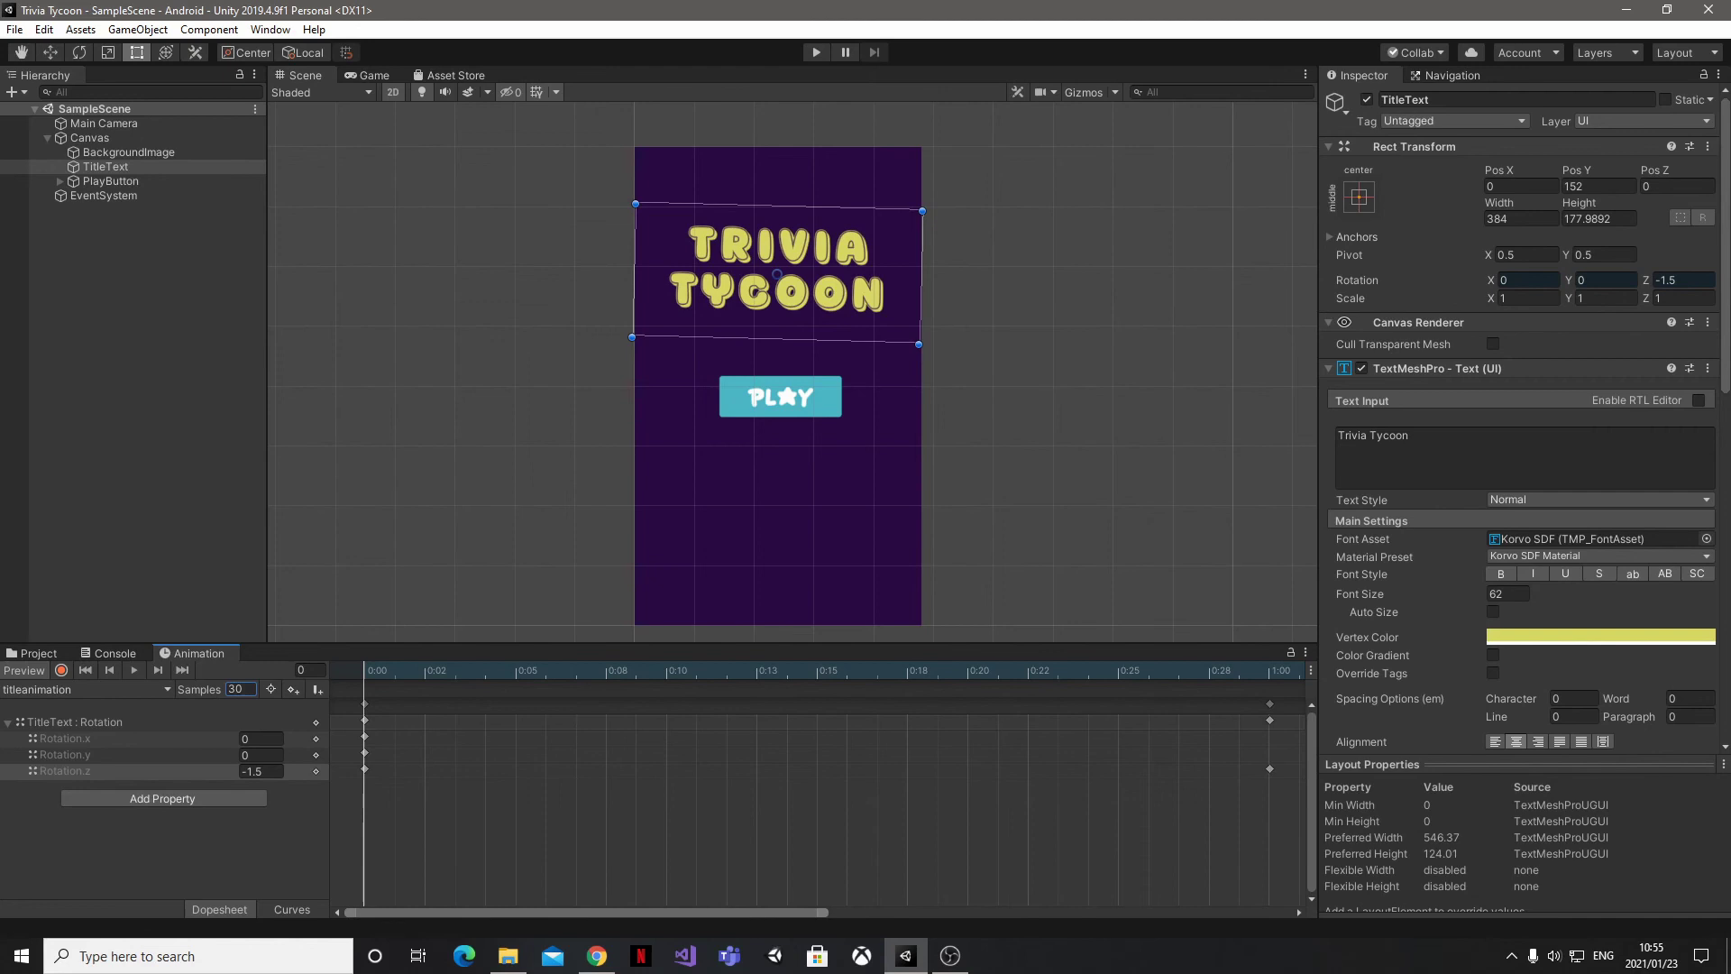
Deselect the title text and run the game in Play mode to test the title animation.
left_click(469, 379)
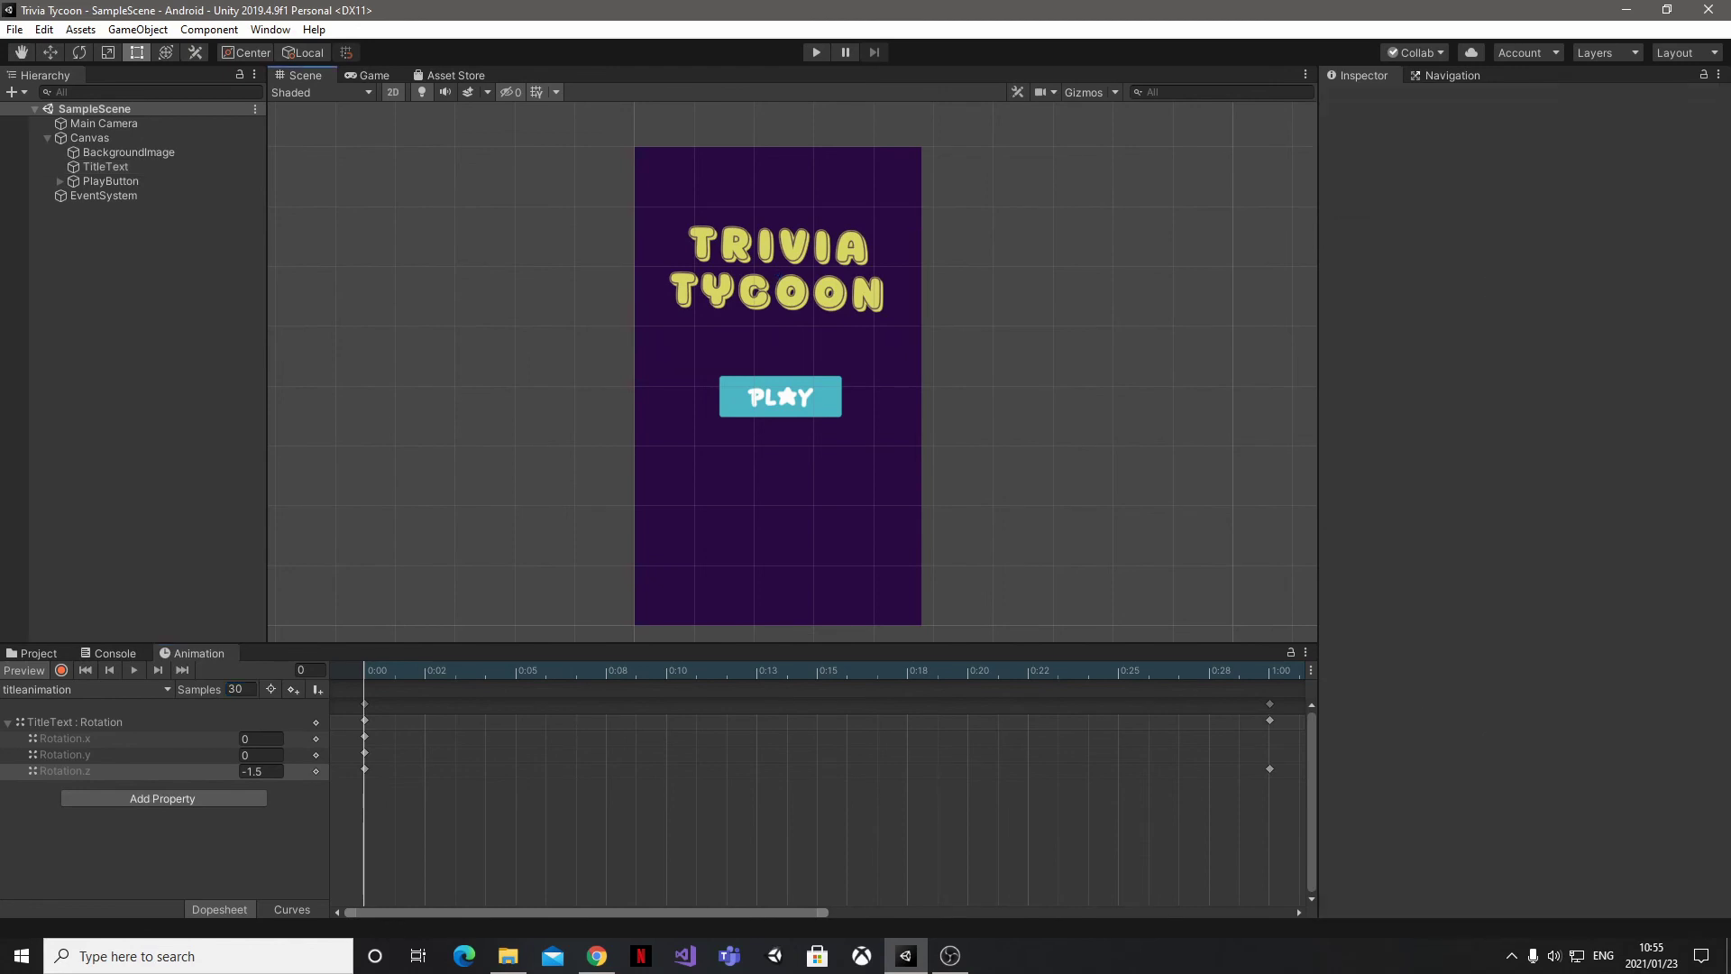
left_click(816, 52)
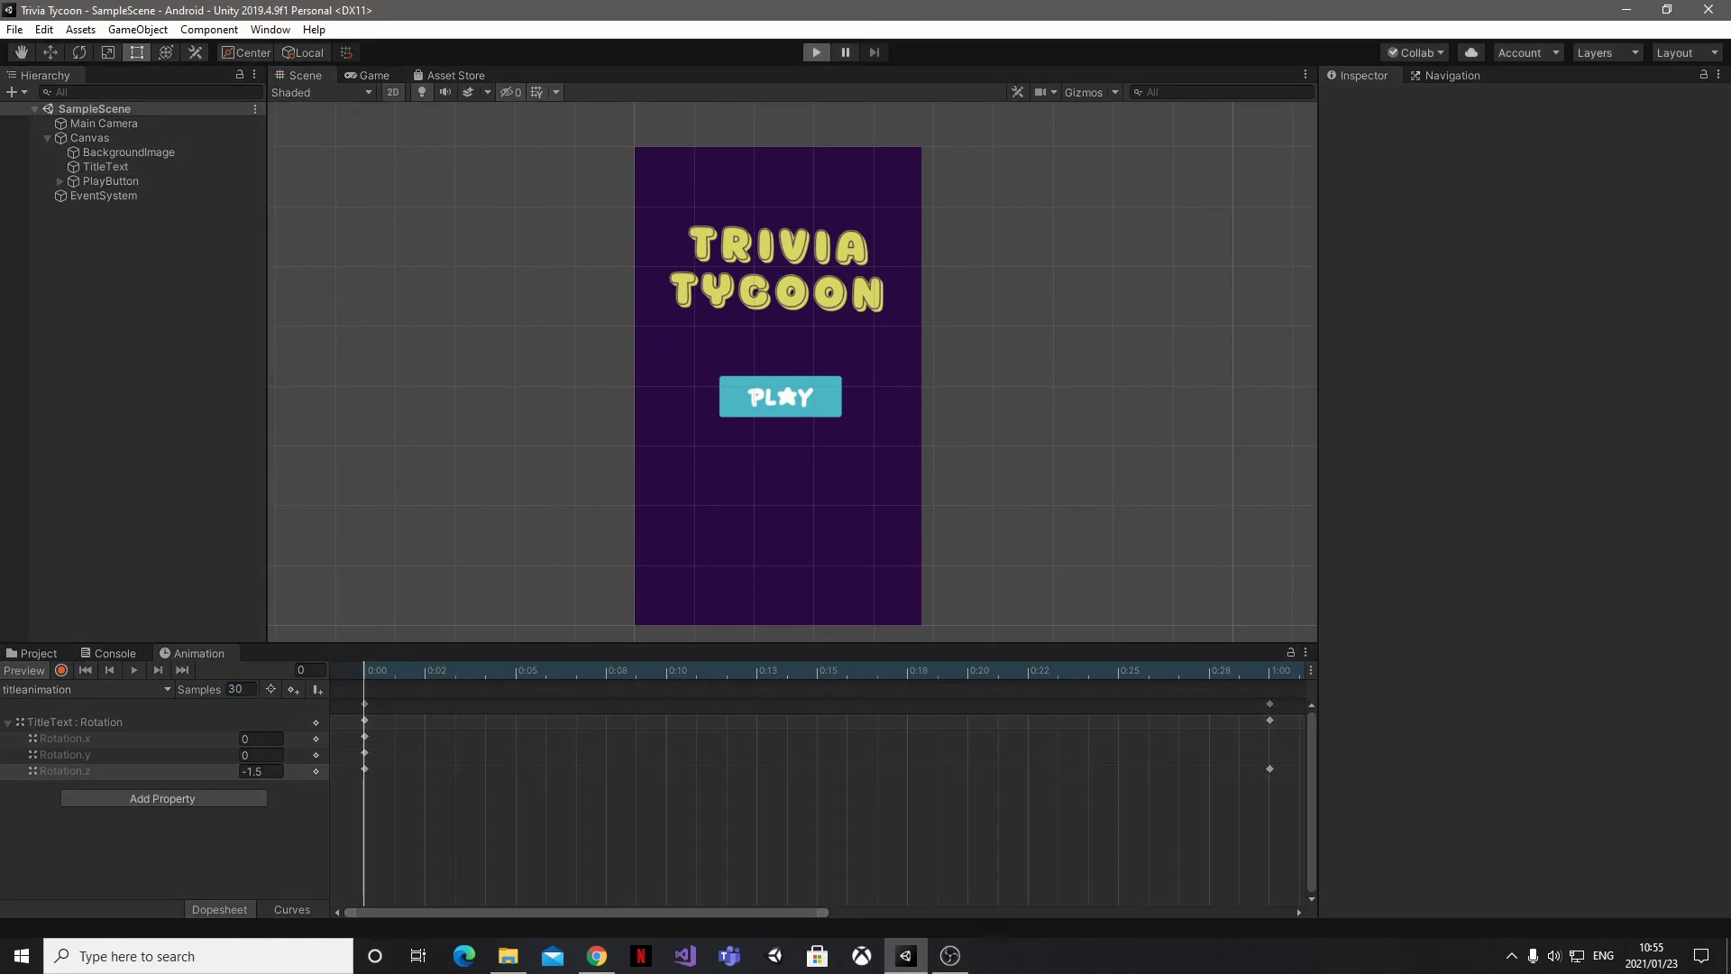